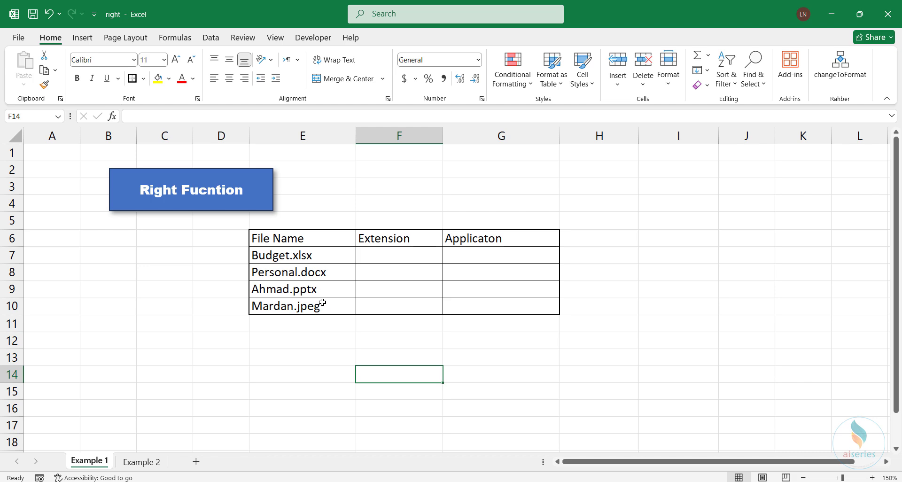
{"action": "left_click", "coordinate": [140, 462]}
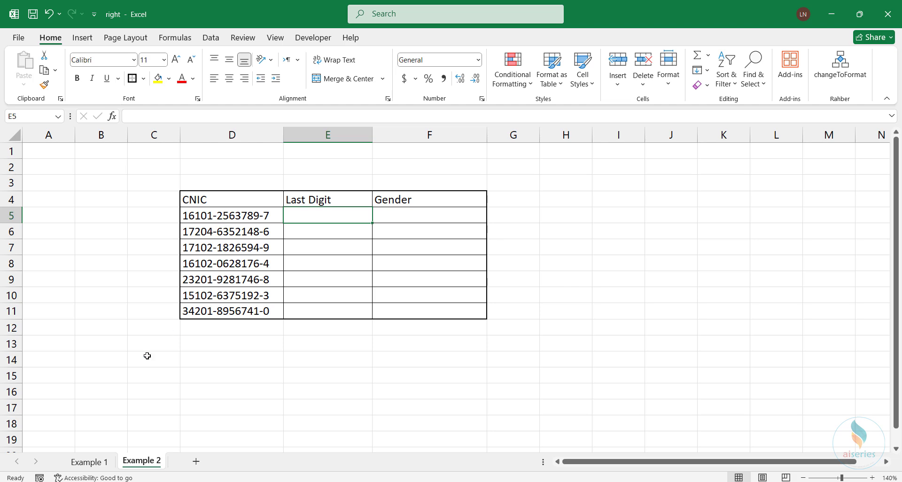
{"action": "left_click", "coordinate": [101, 462]}
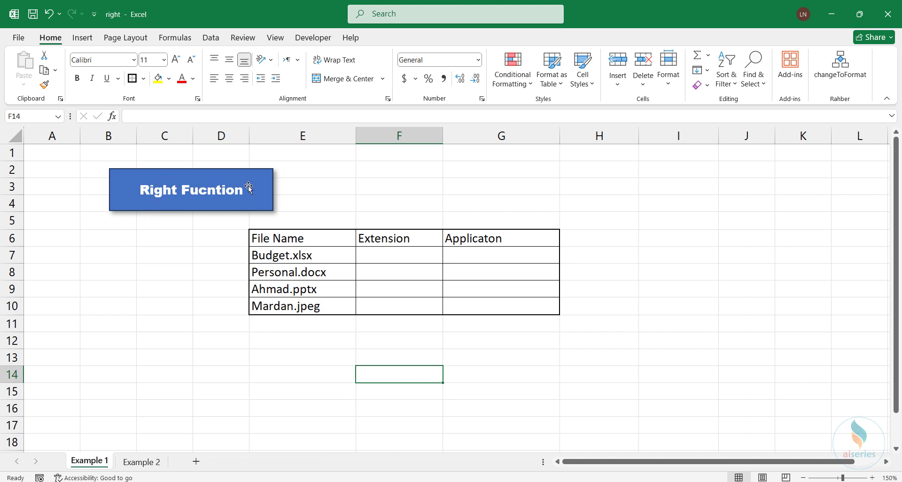
- Enter the test formula =RIGHT("Mardan", 1) in cell I4 to extract the last character of the text
{"action": "left_click", "coordinate": [664, 205]}
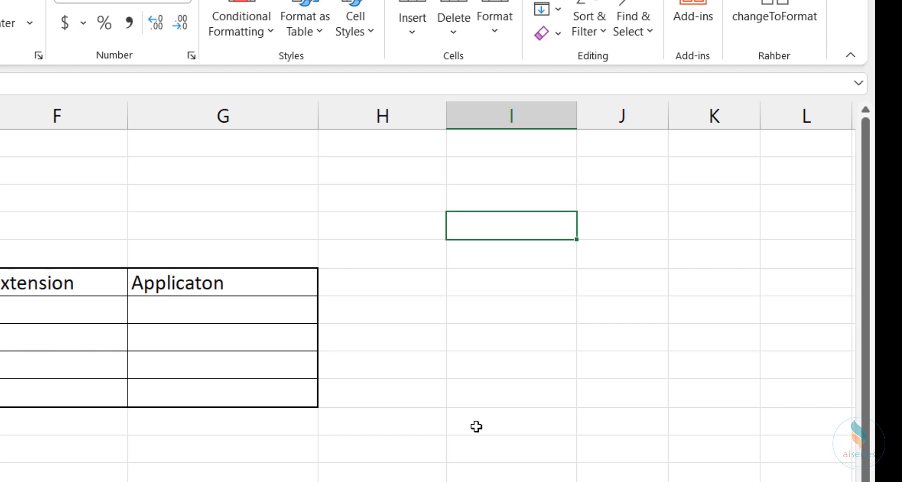
{"action": "type", "text": "="}
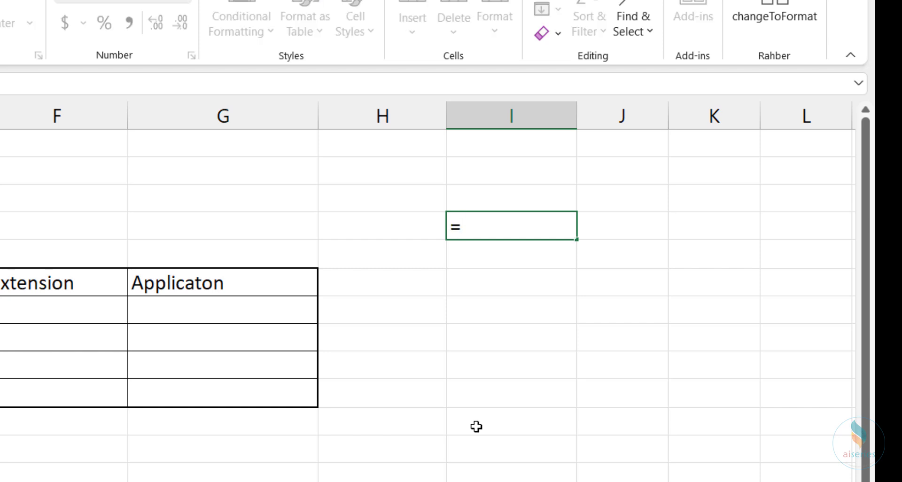
{"action": "type", "text": "rig"}
{"action": "key", "text": "Tab"}
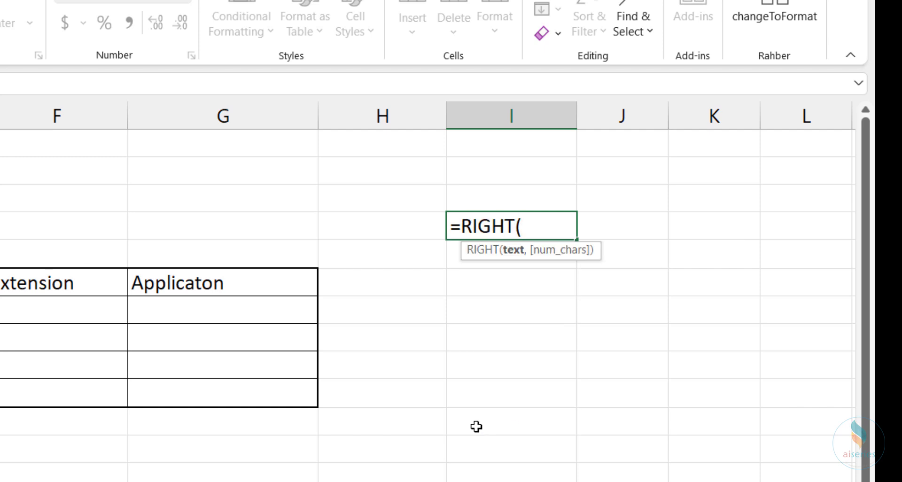
{"action": "type", "text": "\"Mardan\","}
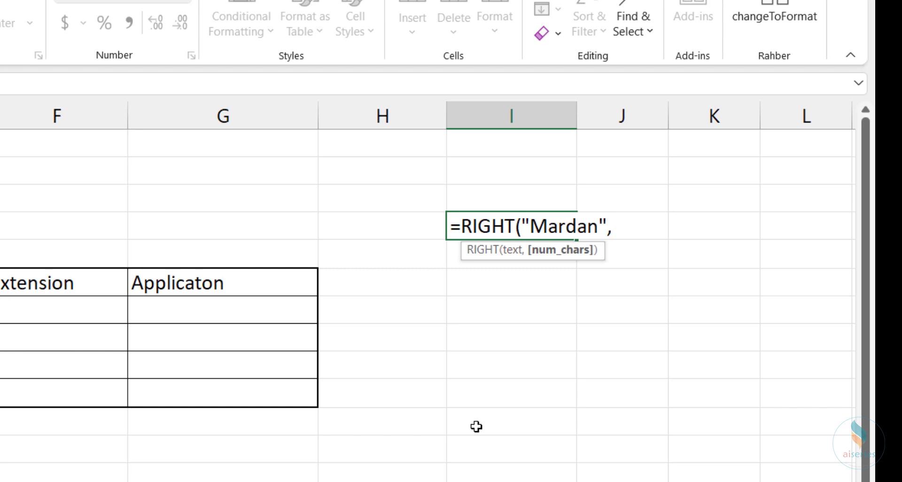
{"action": "type", "text": " 1"}
{"action": "key", "text": "Return"}
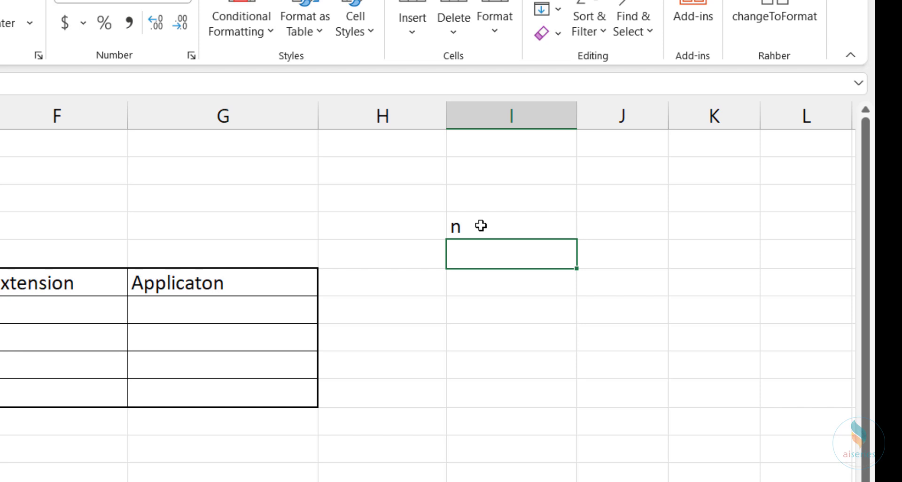
- Change the character count of the RIGHT formula in I4 to 2
{"action": "double_click", "coordinate": [493, 261]}
{"action": "left_click", "coordinate": [465, 226]}
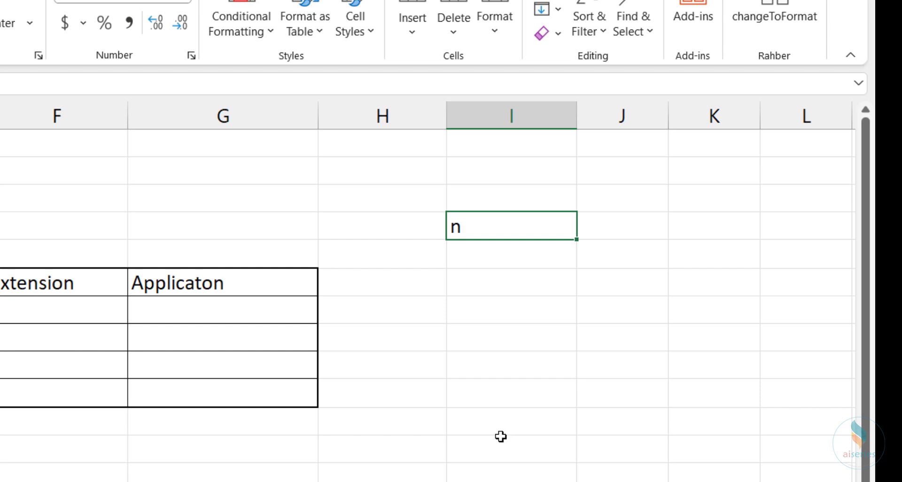
{"action": "key", "text": "F2"}
{"action": "left_click_drag", "start_coordinate": [597, 230], "coordinate": [591, 230]}
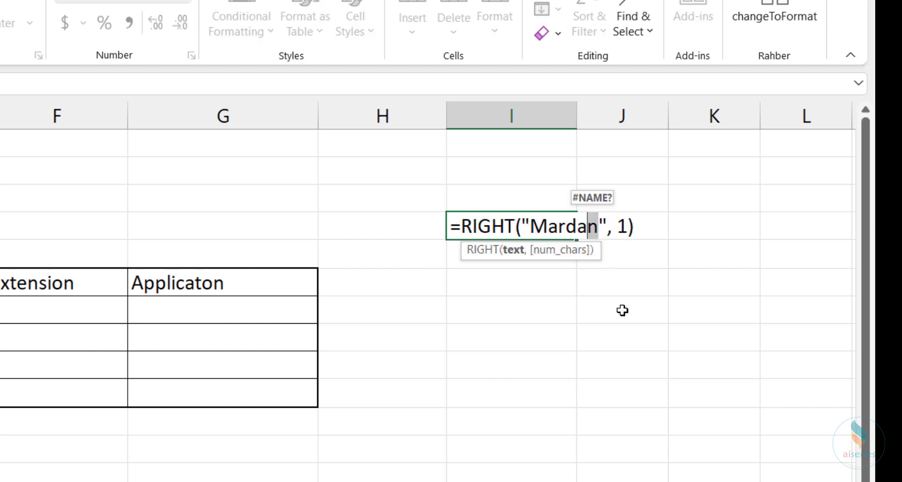
{"action": "left_click", "coordinate": [628, 228]}
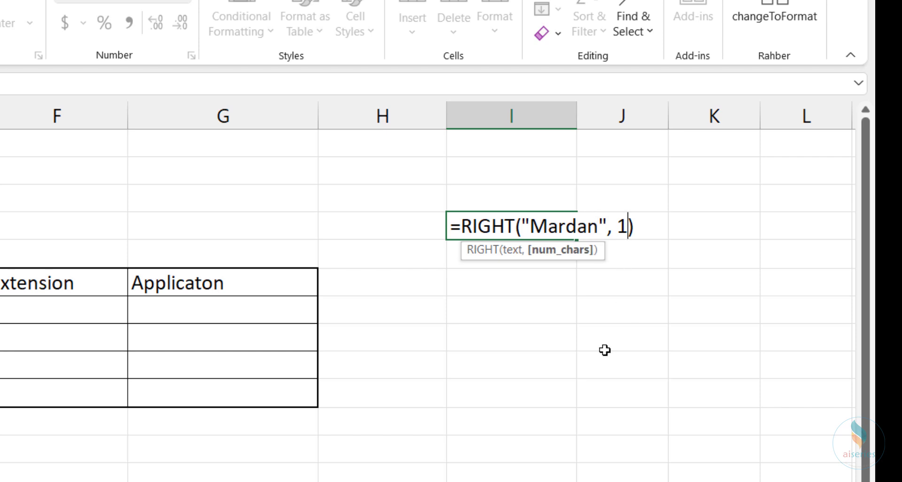
{"action": "key", "text": "BackSpace"}
{"action": "type", "text": "2"}
{"action": "key", "text": "Return"}
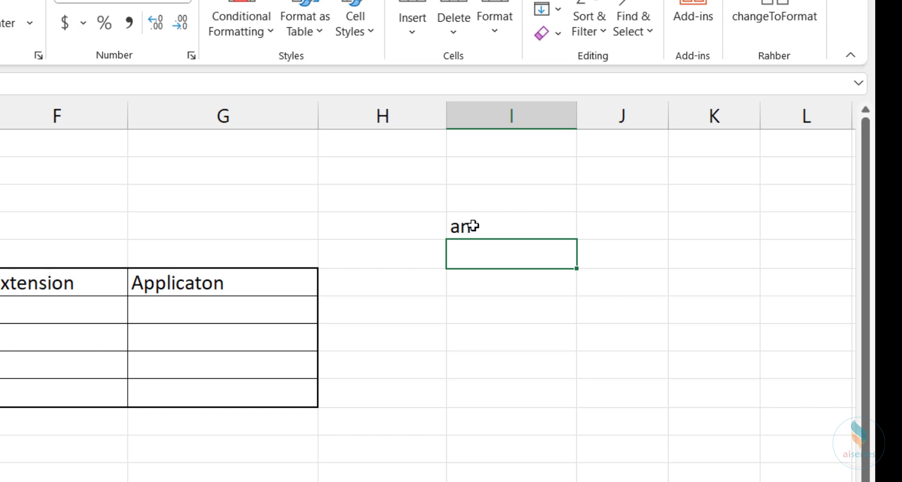
- Remove the character-count argument from I4's formula, leaving =RIGHT("Mardan"), and clear the test cell
{"action": "left_click", "coordinate": [503, 230]}
{"action": "key", "text": "F2"}
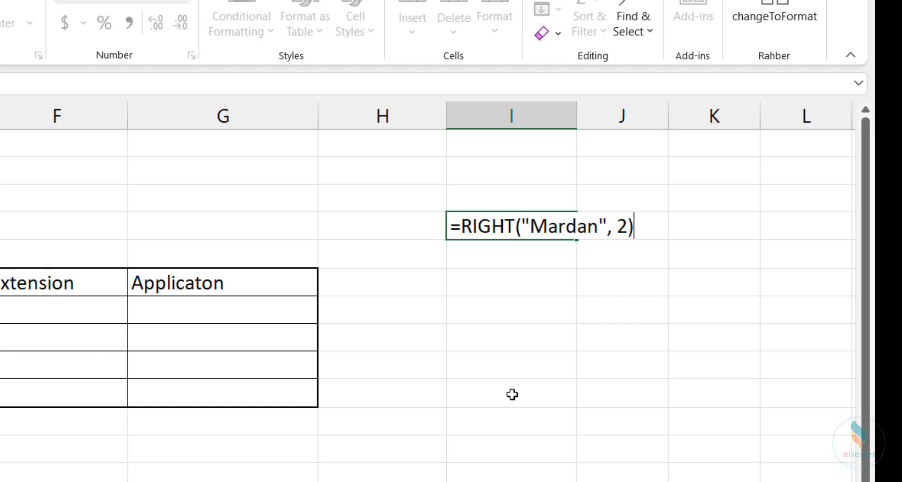
{"action": "key", "text": "Left"}
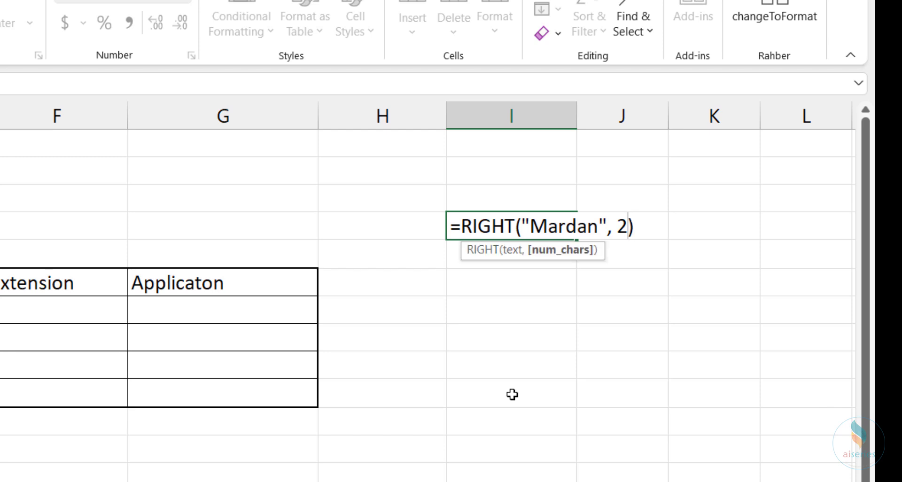
{"action": "key", "text": "BackSpace"}
{"action": "key", "text": "BackSpace"}
{"action": "key", "text": "BackSpace"}
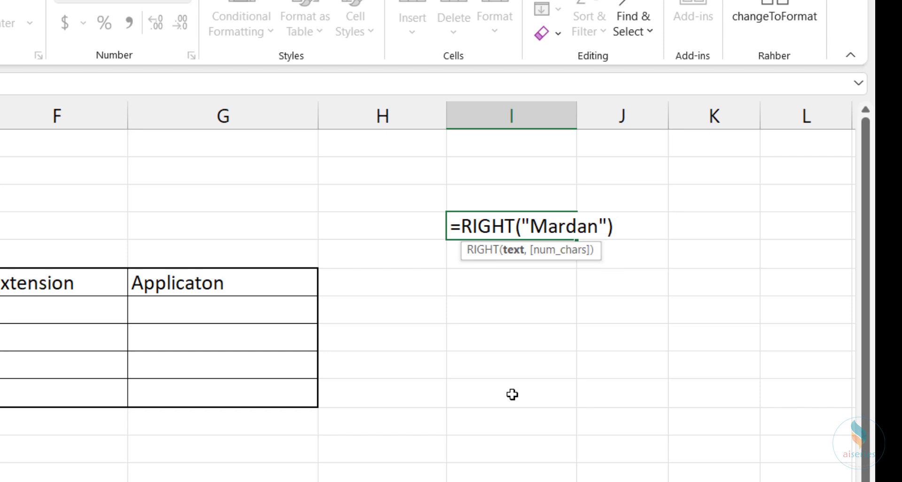
{"action": "key", "text": "Return"}
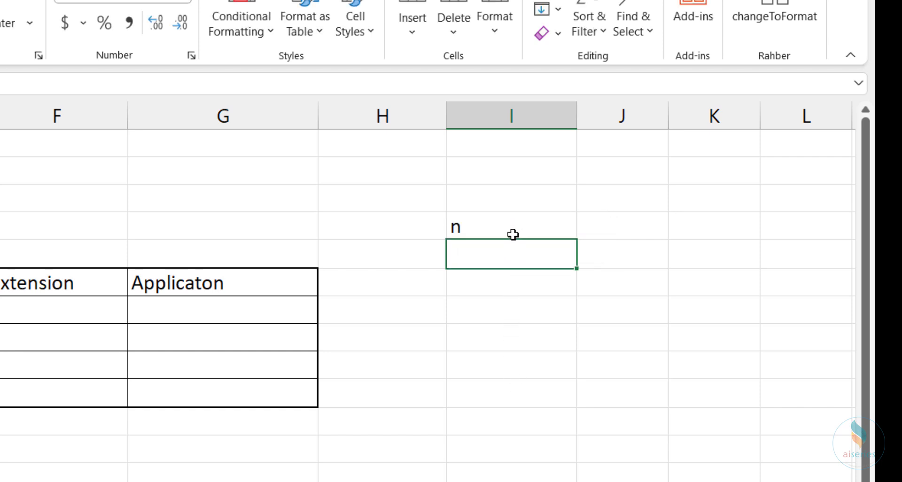
{"action": "left_click", "coordinate": [512, 235]}
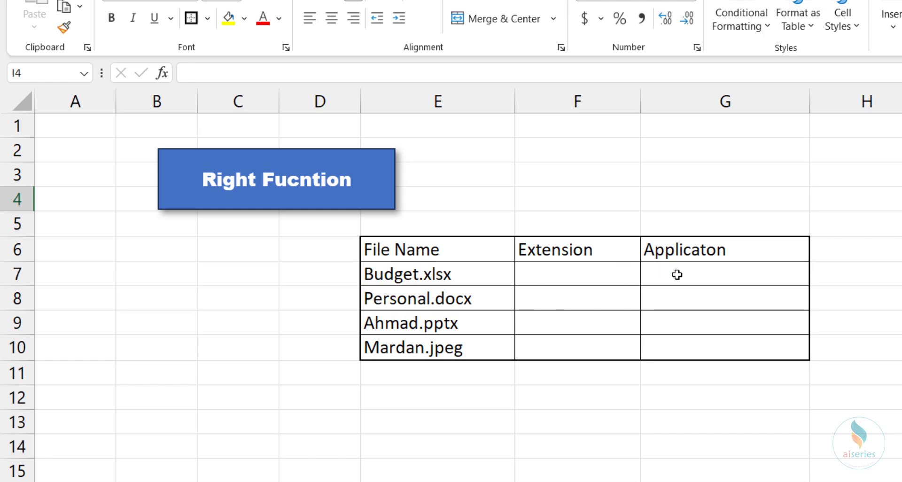
- Enter =RIGHT(E7,5) in F7 to extract the file extension, and fill the formula down to F10
{"action": "left_click", "coordinate": [545, 272]}
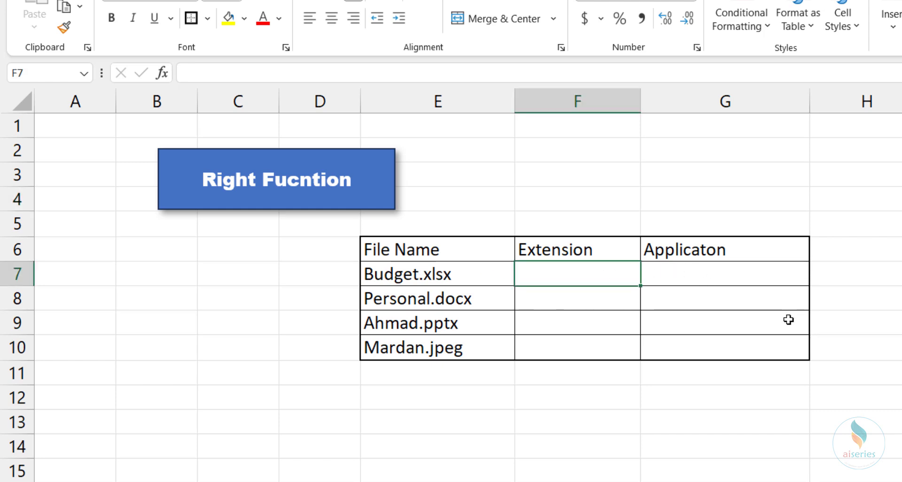
{"action": "type", "text": "="}
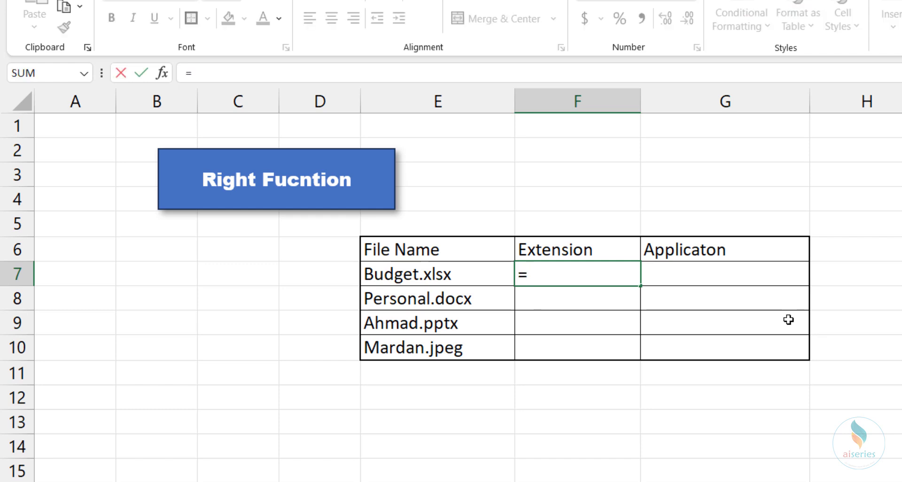
{"action": "type", "text": "right"}
{"action": "key", "text": "Tab"}
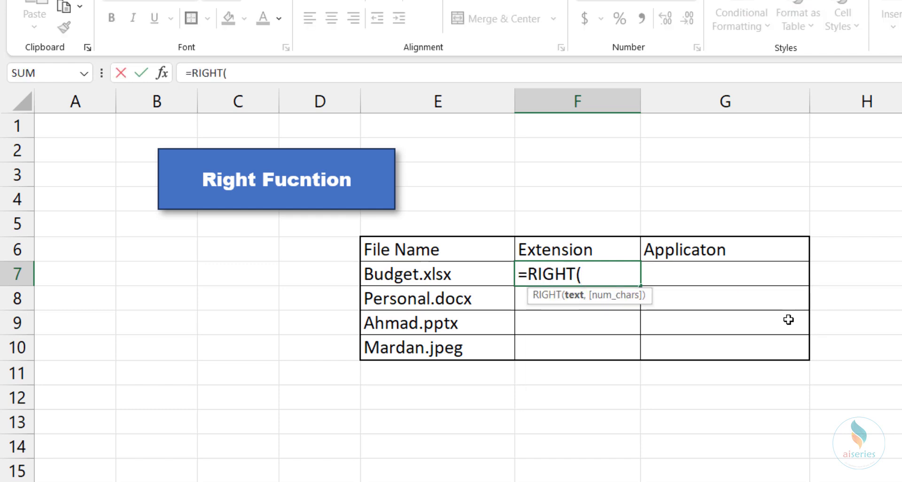
{"action": "left_click", "coordinate": [447, 272]}
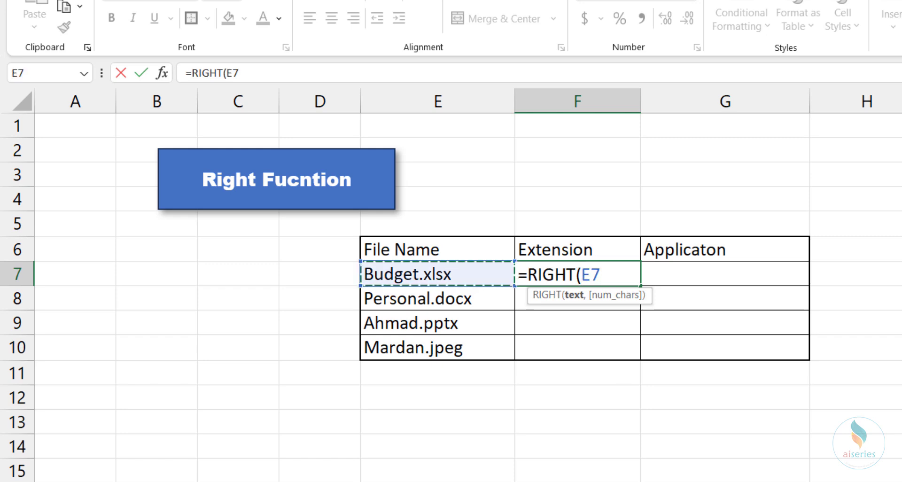
{"action": "type", "text": ","}
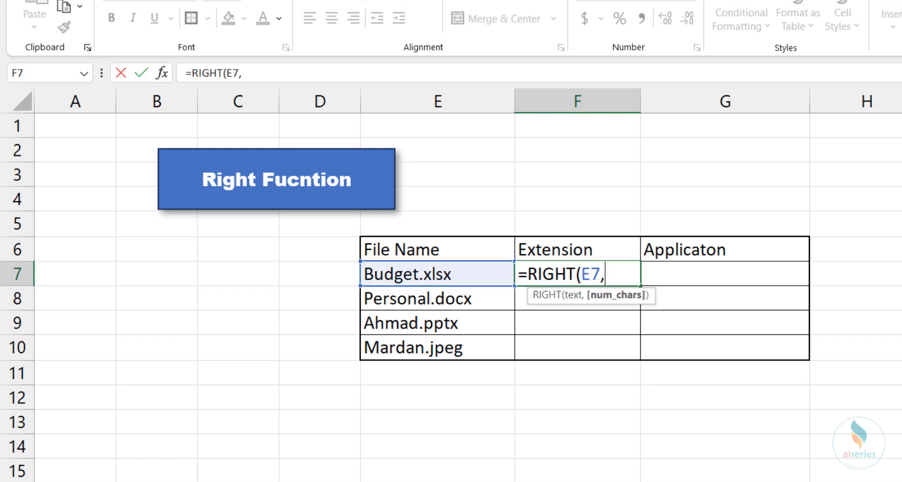
{"action": "type", "text": "5"}
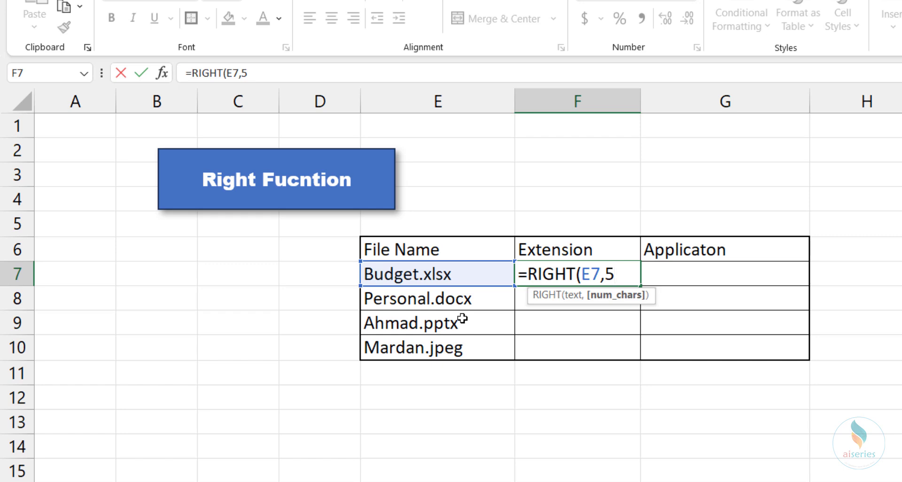
{"action": "key", "text": "Return"}
{"action": "left_click", "coordinate": [537, 274]}
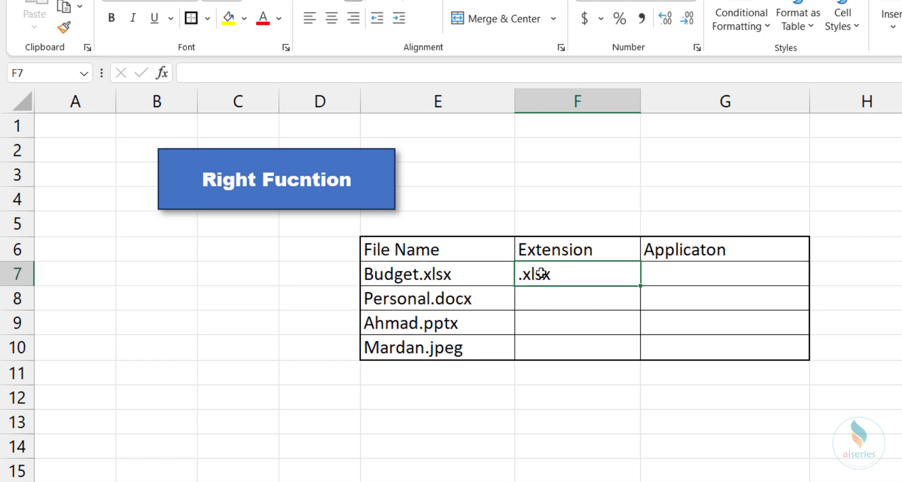
{"action": "left_click_drag", "start_coordinate": [642, 288], "coordinate": [636, 351]}
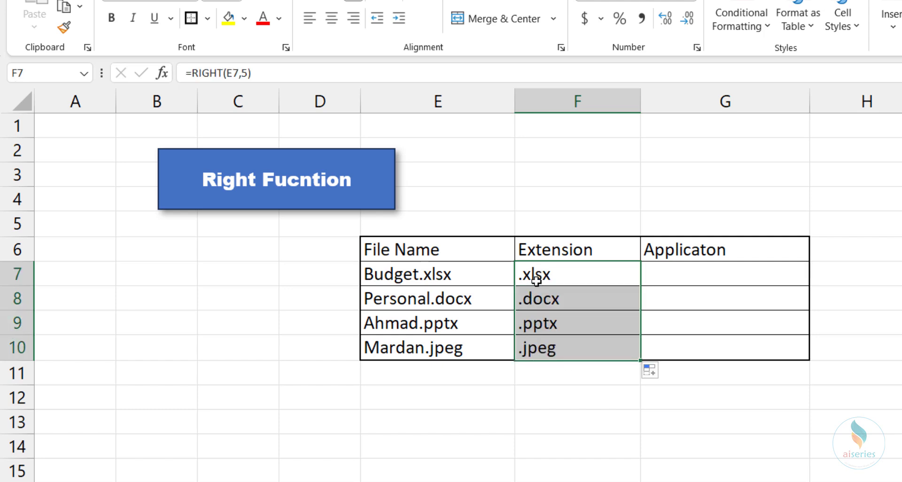
- Set the character count in F7's RIGHT formula to 4 and refill the Extension column down to F10
{"action": "double_click", "coordinate": [610, 276]}
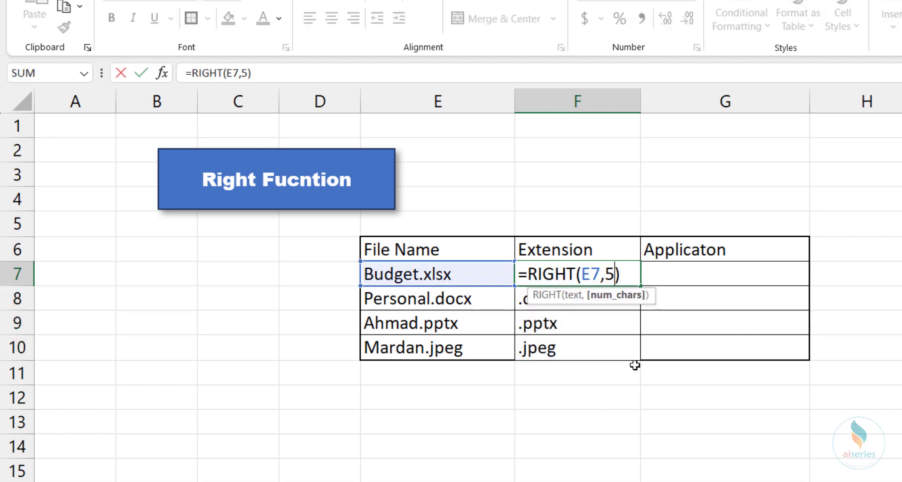
{"action": "key", "text": "BackSpace"}
{"action": "type", "text": "4"}
{"action": "key", "text": "Return"}
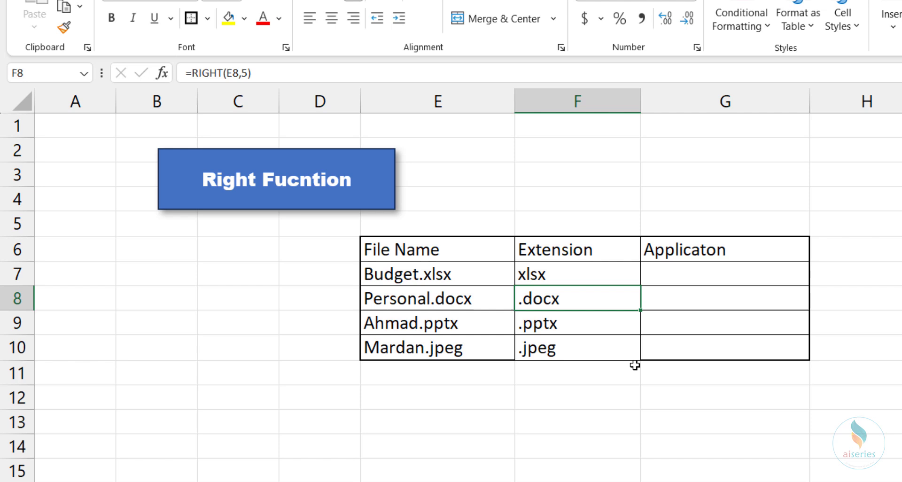
{"action": "left_click", "coordinate": [631, 280]}
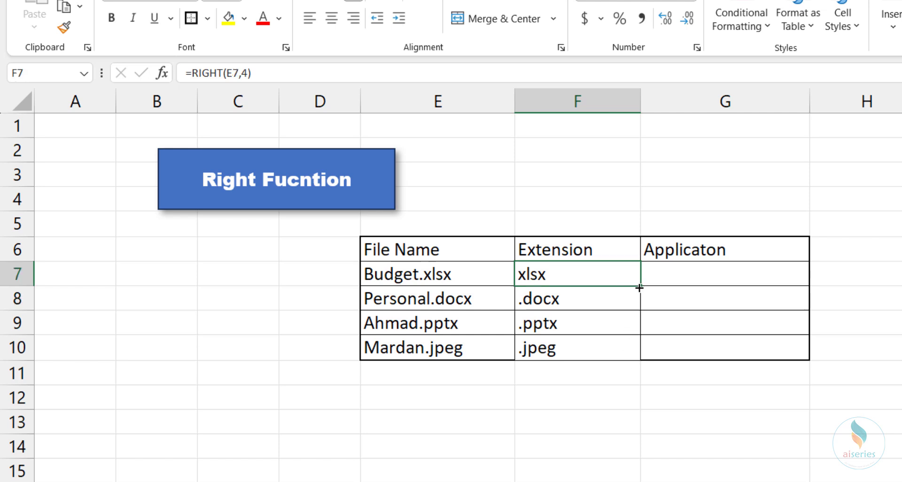
{"action": "double_click", "coordinate": [639, 287]}
- Begin an IF formula in G7 that returns "Excel" when F7 equals "xlsx"
{"action": "left_click", "coordinate": [643, 281]}
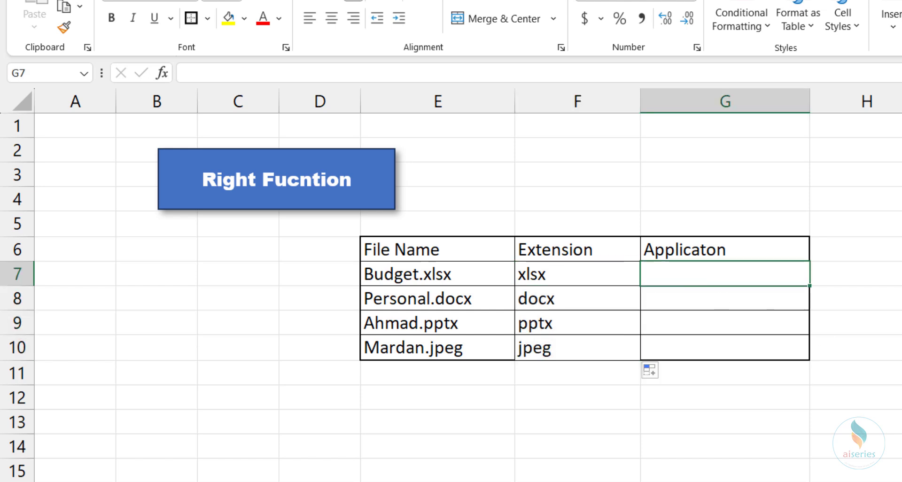
{"action": "type", "text": "="}
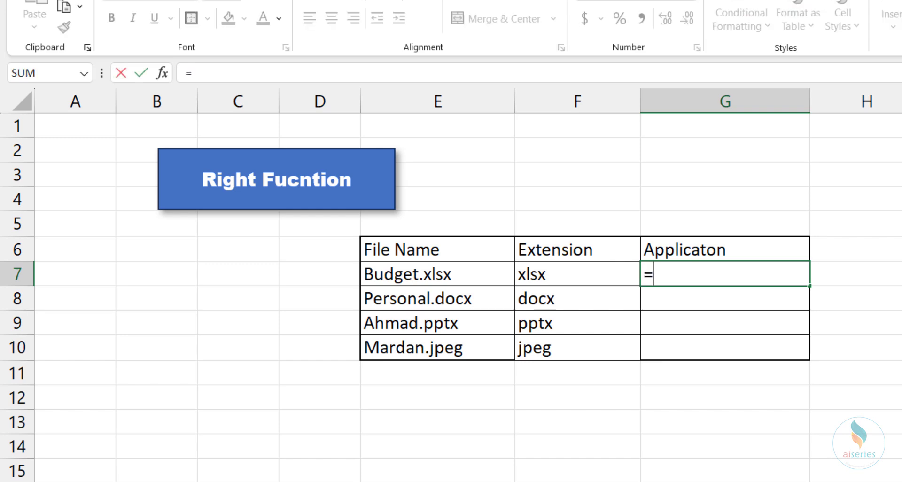
{"action": "type", "text": "if"}
{"action": "key", "text": "Tab"}
{"action": "left_click", "coordinate": [591, 275]}
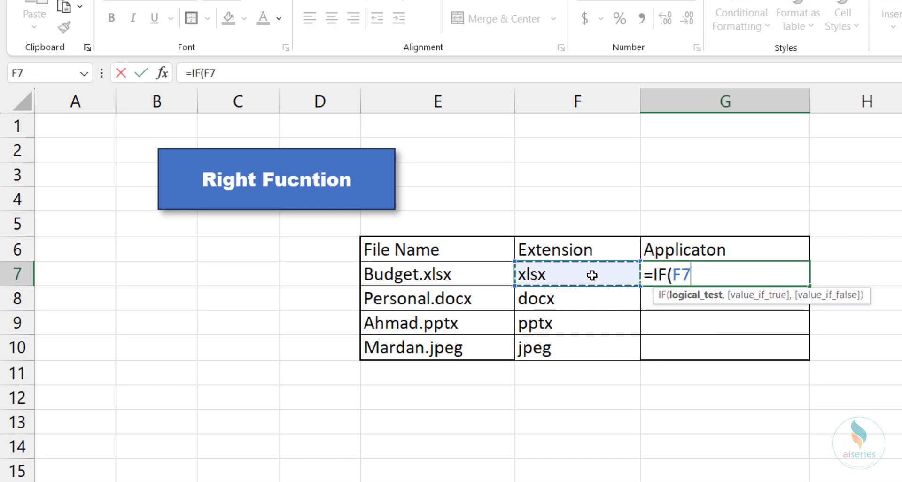
{"action": "type", "text": "=\""}
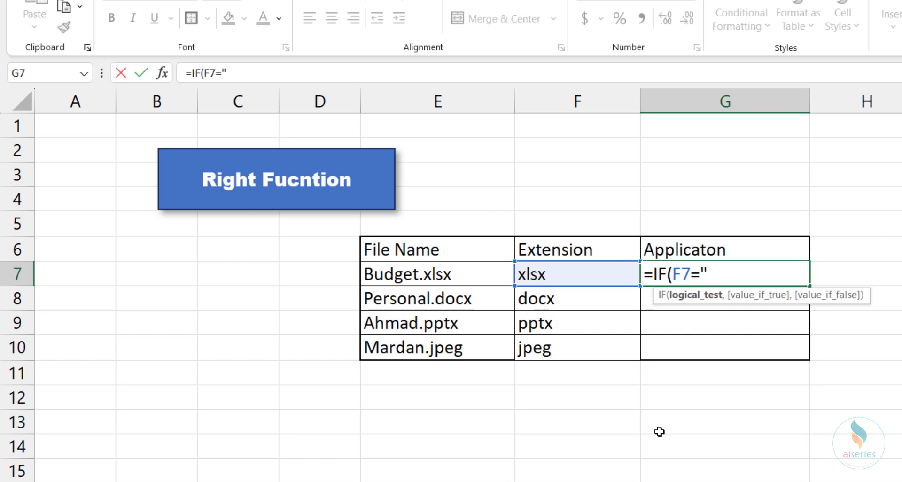
{"action": "type", "text": "xlx"}
{"action": "key", "text": "BackSpace"}
{"action": "type", "text": "sx\", \""}
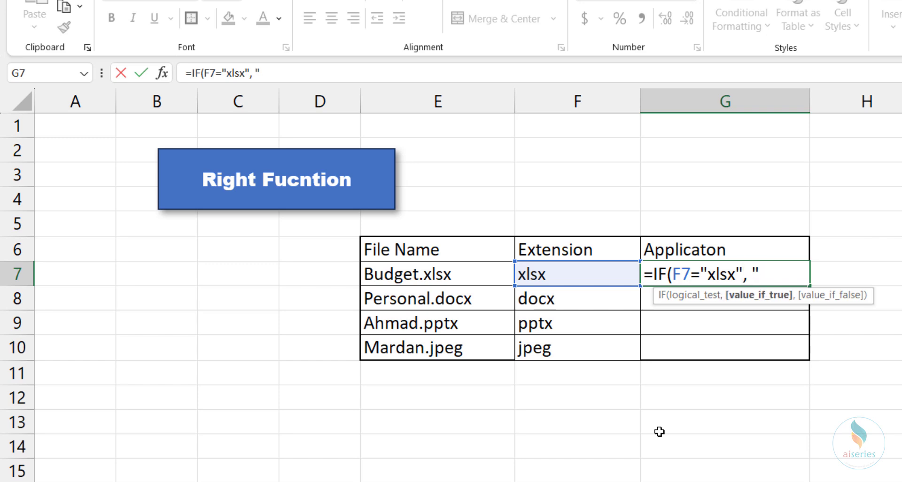
{"action": "type", "text": "Excel"}
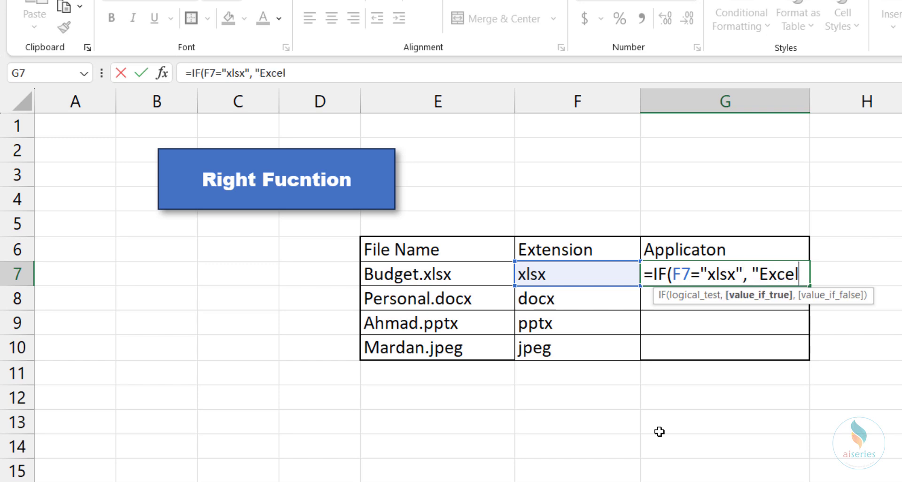
{"action": "type", "text": "\","}
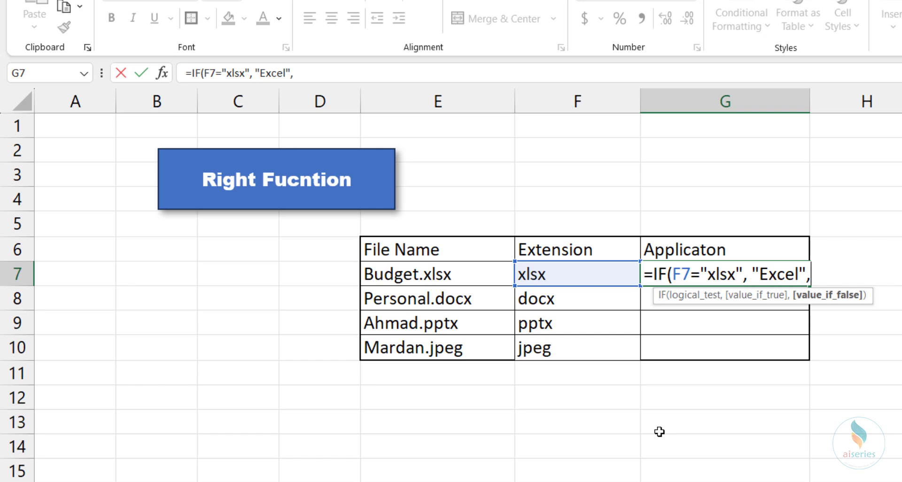
- Add nested IFs on new lines of G7's formula, returning "Word" when F7 equals "docx" and "Power Point" when it equals "pptx"
{"action": "key", "text": "alt+Return"}
{"action": "type", "text": "if("}
{"action": "left_click", "coordinate": [569, 272]}
{"action": "type", "text": "=\"docx\",\"Word\","}
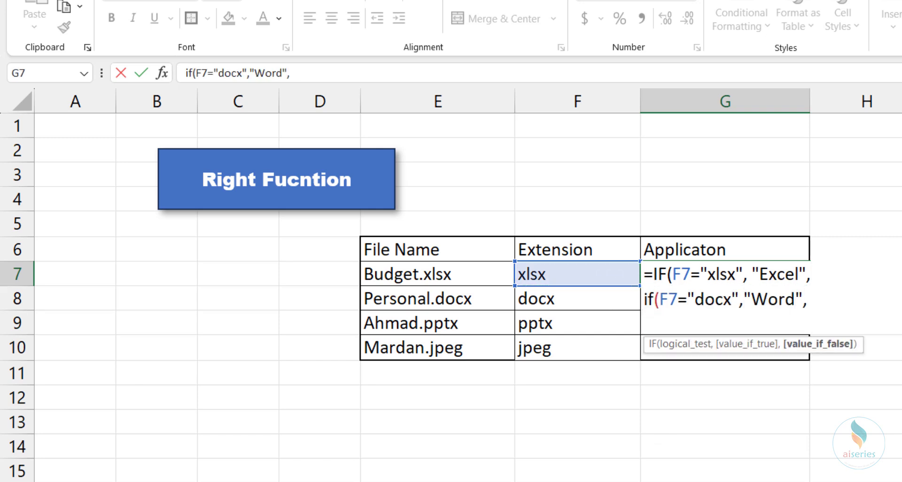
{"action": "key", "text": "alt+Return"}
{"action": "type", "text": "IF("}
{"action": "left_click", "coordinate": [569, 272]}
{"action": "type", "text": "=\"pptx\",\"Power Point\""}
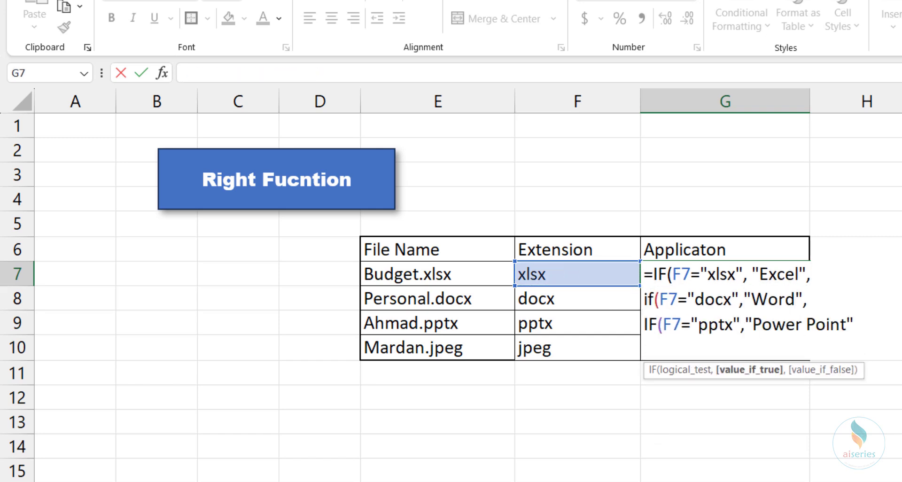
- Complete G7's formula with a final nested IF returning "Image File" when F7 equals "jpeg", including the separating comma and all closing parentheses
{"action": "key", "text": "alt+Return"}
{"action": "type", "text": "IF("}
{"action": "left_click", "coordinate": [569, 272]}
{"action": "type", "text": "=\"jpeg\",\"Image File\""}
{"action": "left_click", "coordinate": [854, 324]}
{"action": "type", "text": ","}
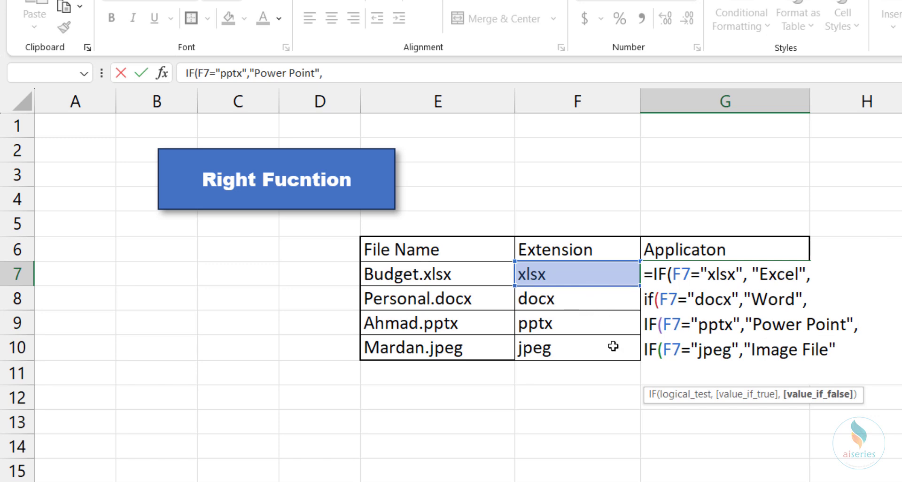
{"action": "left_click", "coordinate": [846, 350]}
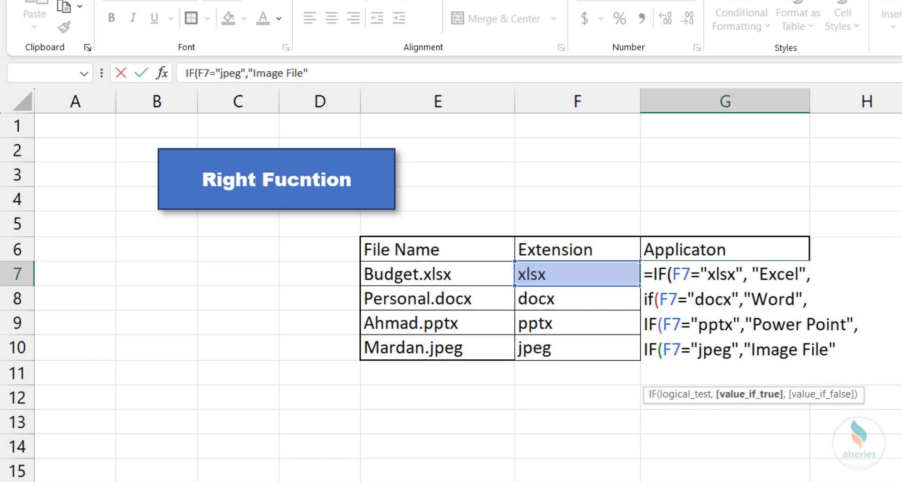
{"action": "type", "text": "))))"}
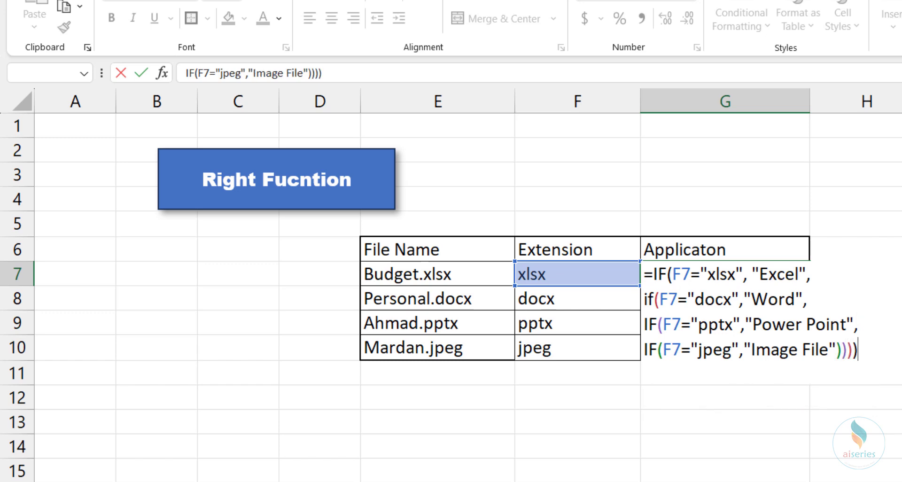
{"action": "key", "text": "Return"}
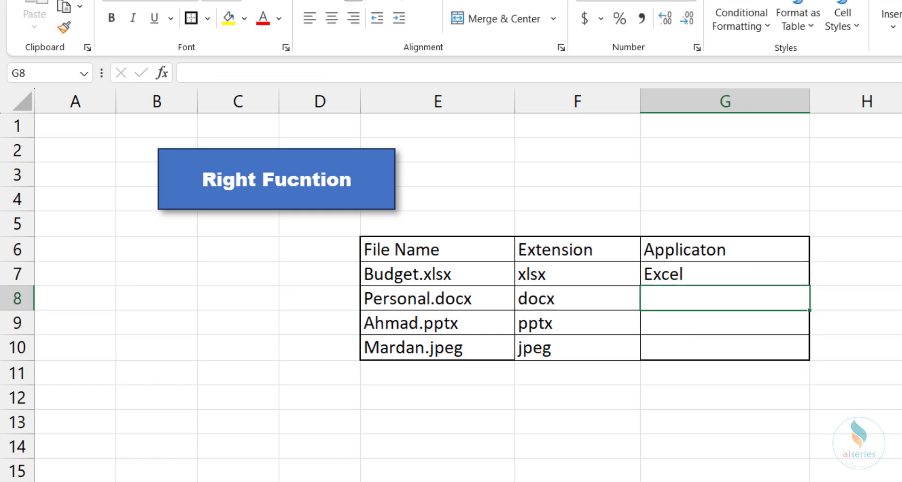
- Fill the nested IF formula in G7 down to G10 and review G7's full formula
{"action": "left_click", "coordinate": [768, 270]}
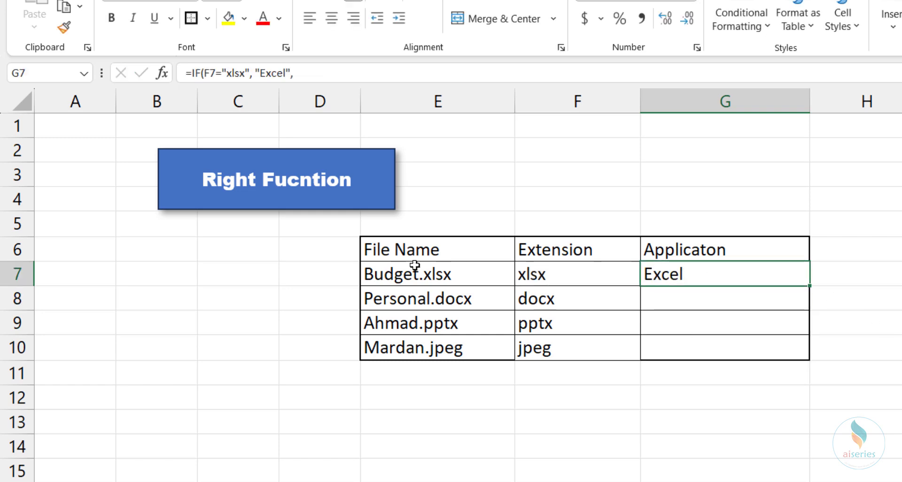
{"action": "left_click_drag", "start_coordinate": [809, 287], "coordinate": [806, 356]}
{"action": "left_click", "coordinate": [686, 300]}
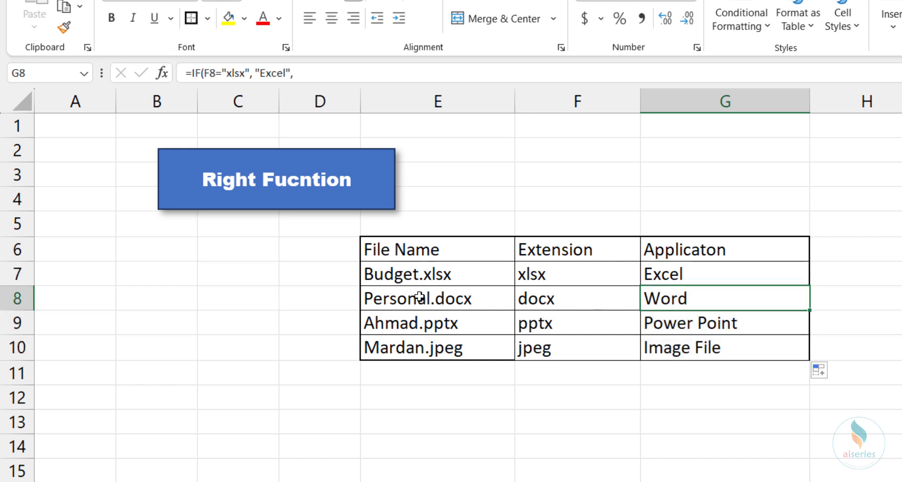
{"action": "left_click", "coordinate": [434, 299]}
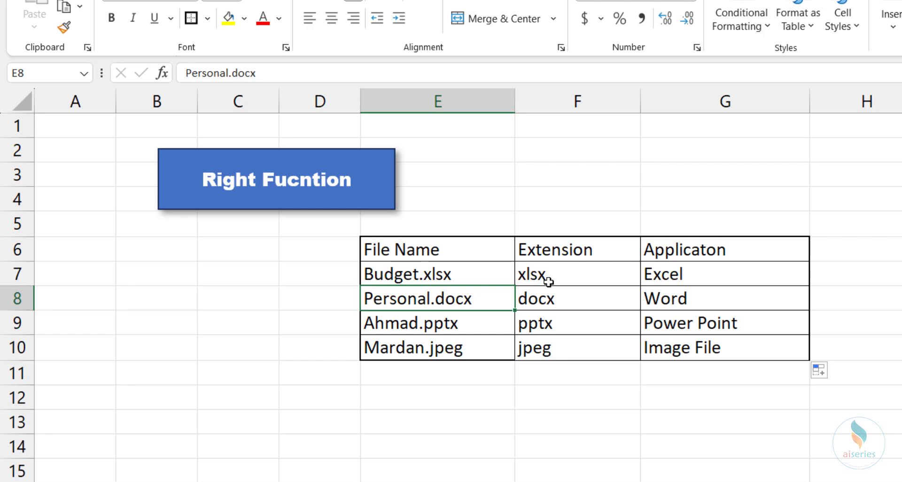
{"action": "left_click", "coordinate": [653, 275]}
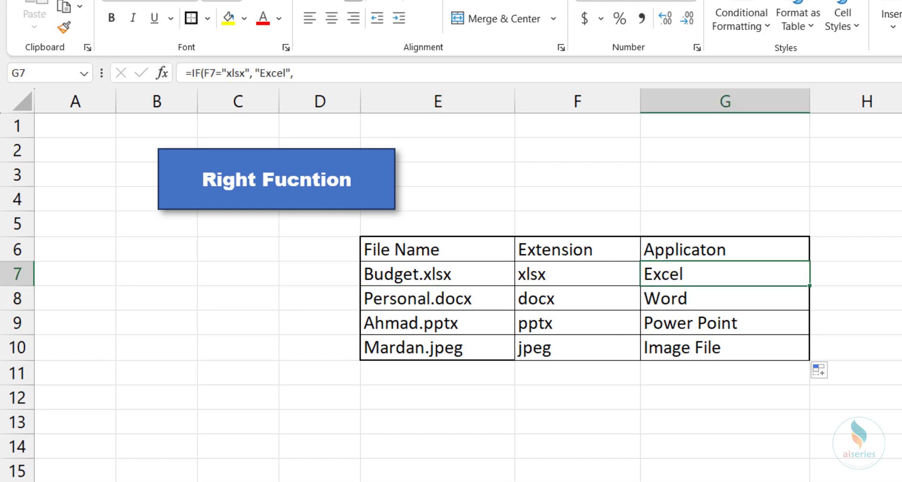
{"action": "key", "text": "F2"}
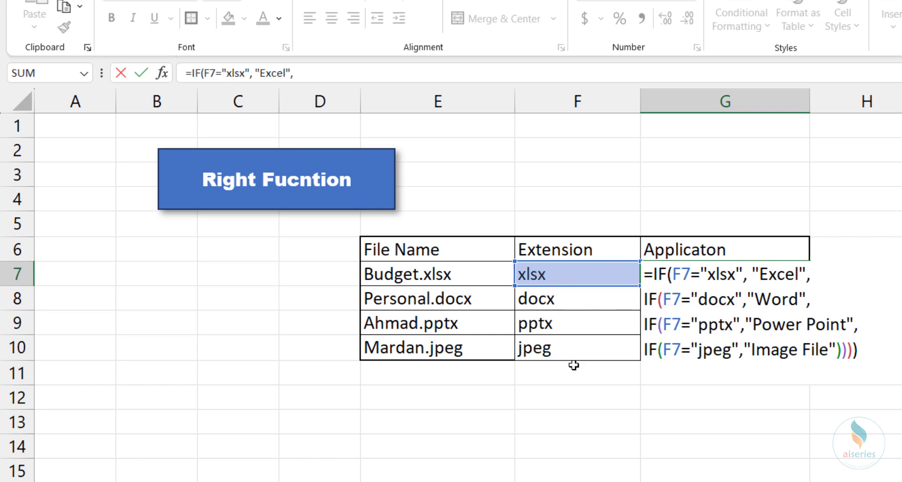
{"action": "double_click", "coordinate": [682, 272]}
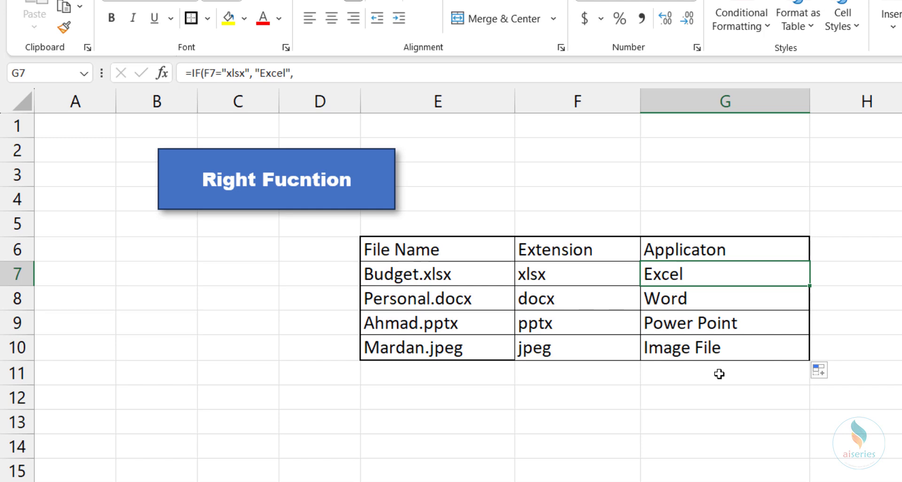
- Enter the number 253 in G14 and extract its last digit in H14 with =RIGHT(G14)
{"action": "left_click", "coordinate": [689, 455]}
{"action": "type", "text": "253"}
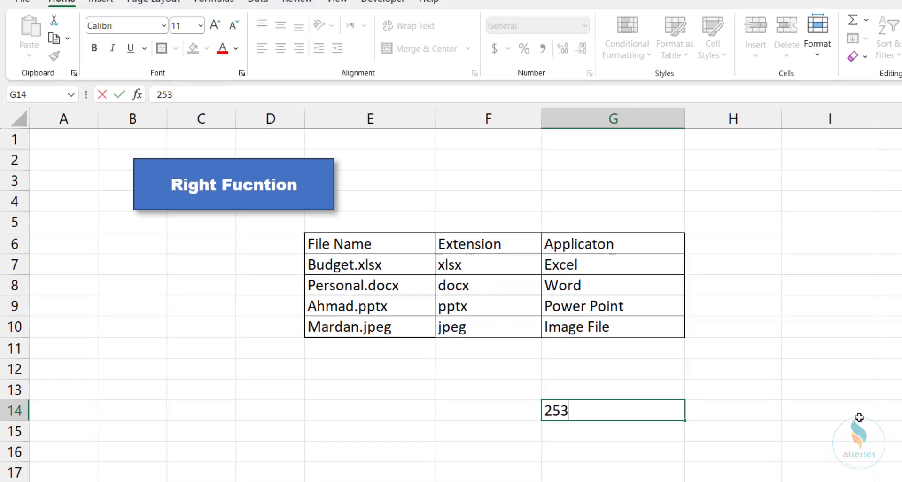
{"action": "key", "text": "ctrl+Return"}
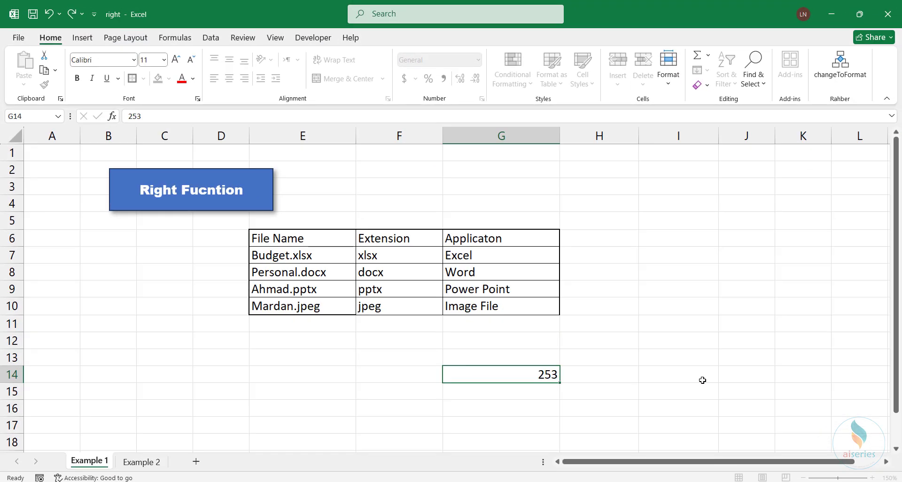
{"action": "key", "text": "Right"}
{"action": "type", "text": "="}
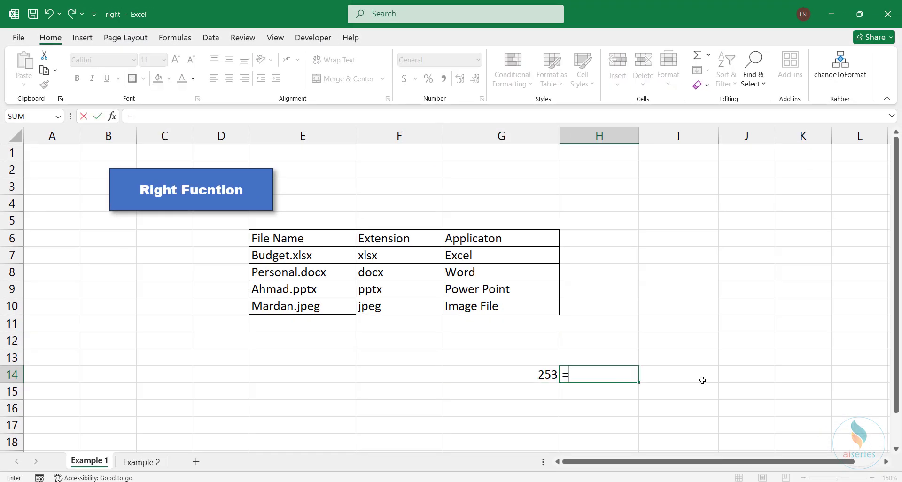
{"action": "type", "text": "ri"}
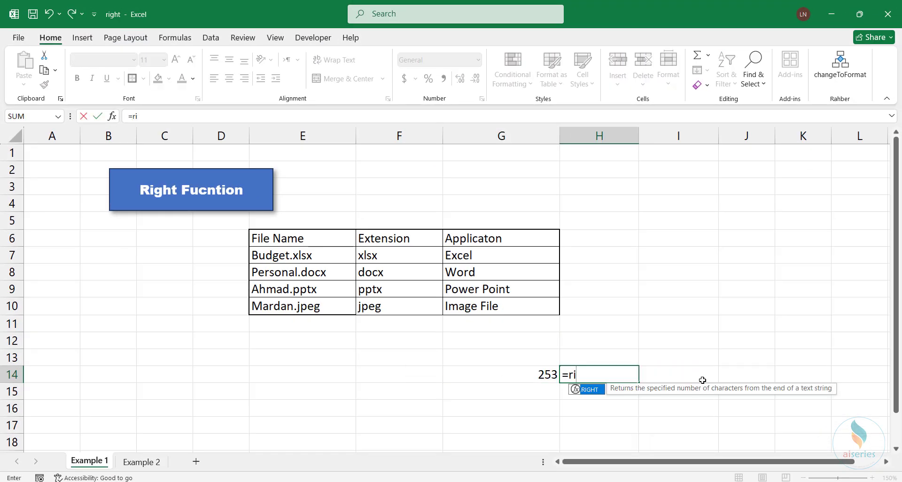
{"action": "key", "text": "Tab"}
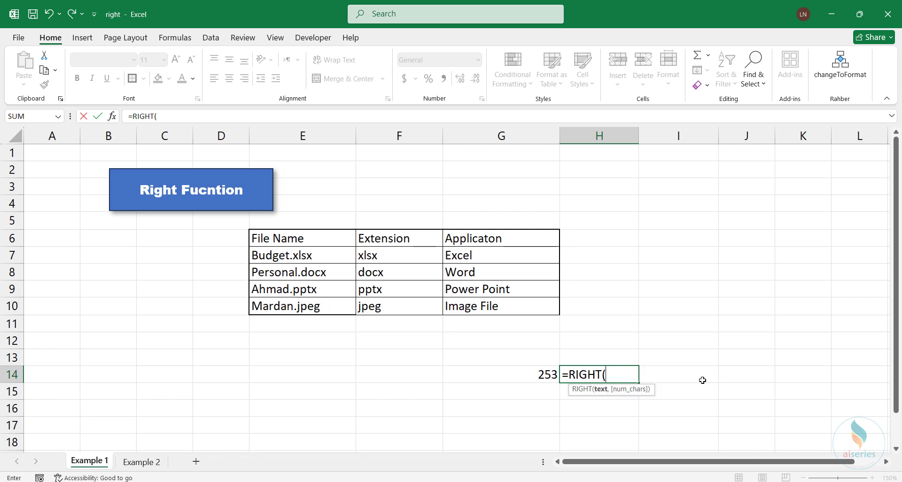
{"action": "left_click", "coordinate": [499, 375]}
{"action": "key", "text": "Return"}
{"action": "left_click", "coordinate": [588, 375]}
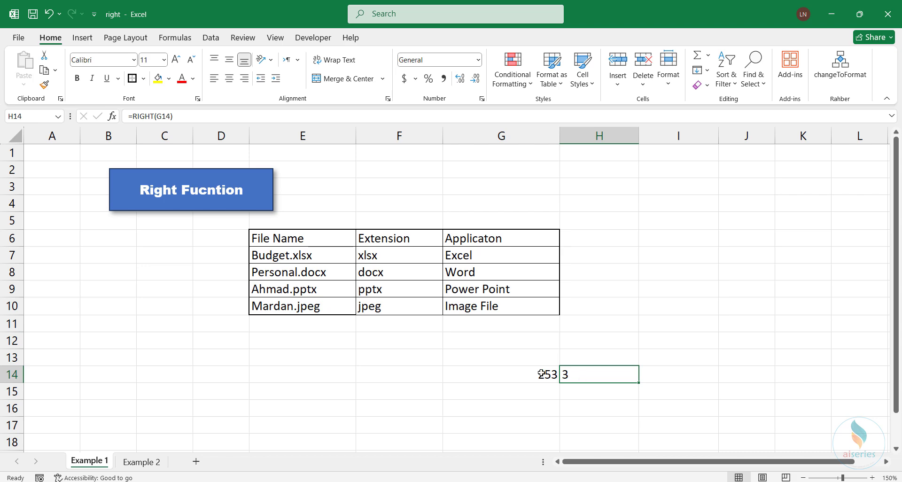
- Clear the test number and its RIGHT formula from G14:H14
{"action": "left_click_drag", "start_coordinate": [532, 373], "coordinate": [573, 374]}
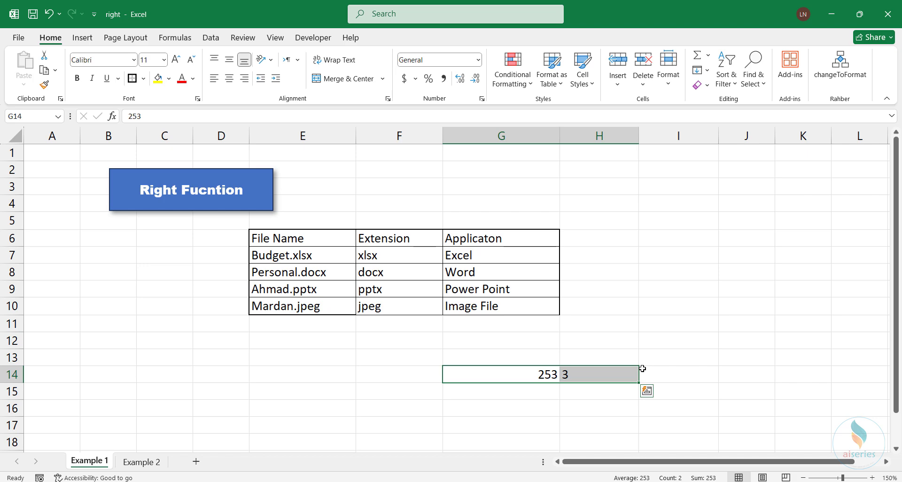
{"action": "key", "text": "Delete"}
{"action": "left_click", "coordinate": [618, 340]}
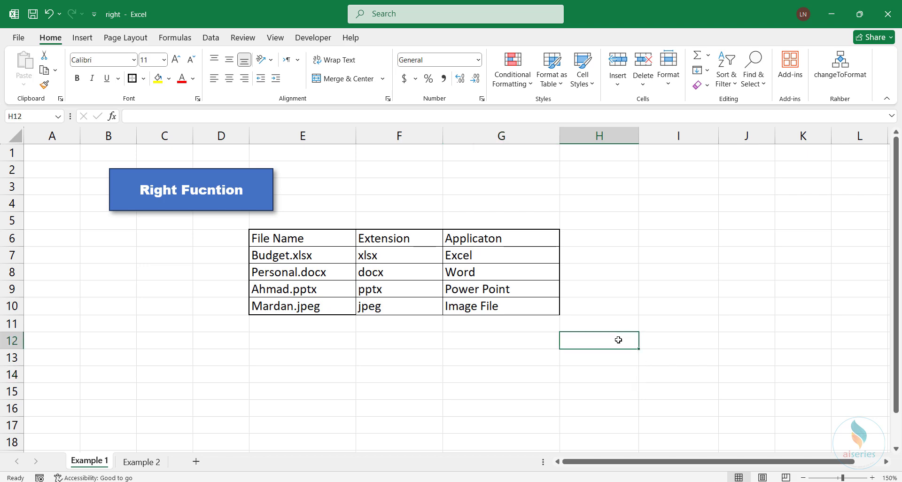
- On the Example 2 sheet, center-align the CNIC numbers in D5:D11
{"action": "left_click", "coordinate": [133, 460]}
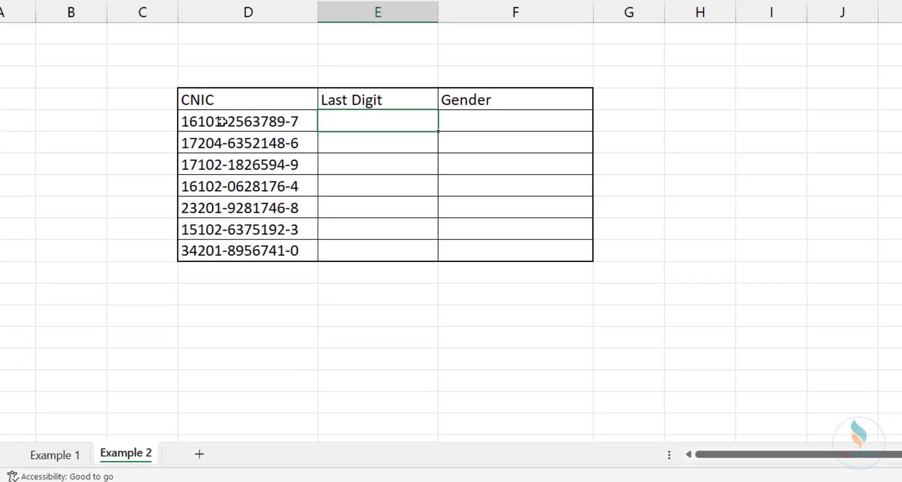
{"action": "left_click_drag", "start_coordinate": [208, 210], "coordinate": [213, 301]}
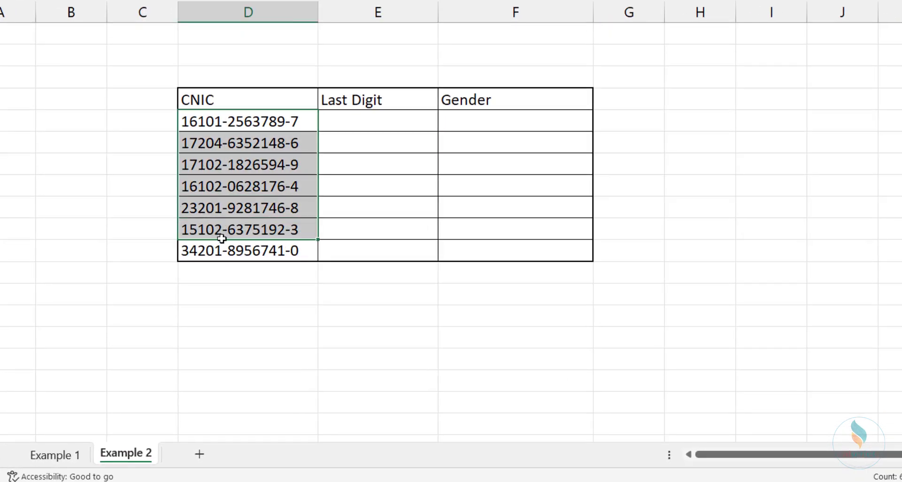
{"action": "left_click_drag", "start_coordinate": [221, 239], "coordinate": [221, 251]}
{"action": "key", "text": "alt+h"}
{"action": "key", "text": "a"}
{"action": "key", "text": "c"}
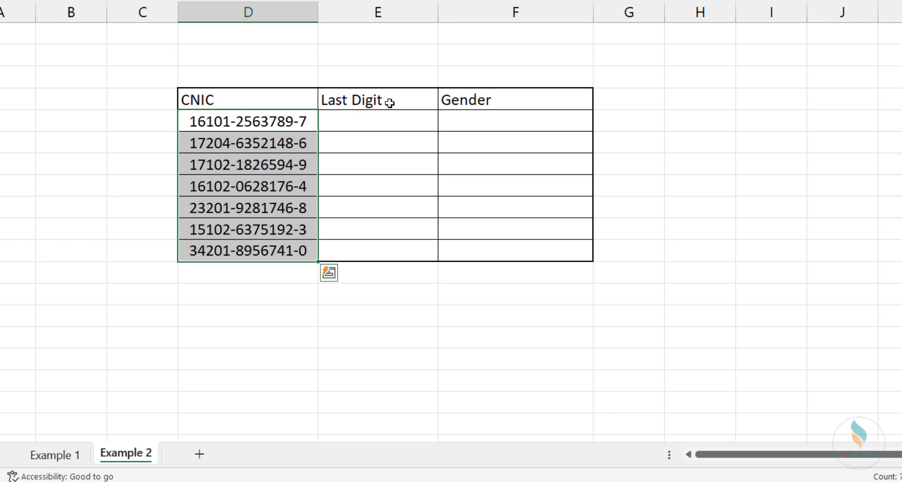
- Enter =RIGHT(D5) in E5 to extract the CNIC's last digit, and fill the formula down to E11
{"action": "left_click_drag", "start_coordinate": [389, 98], "coordinate": [475, 106]}
{"action": "left_click", "coordinate": [475, 118]}
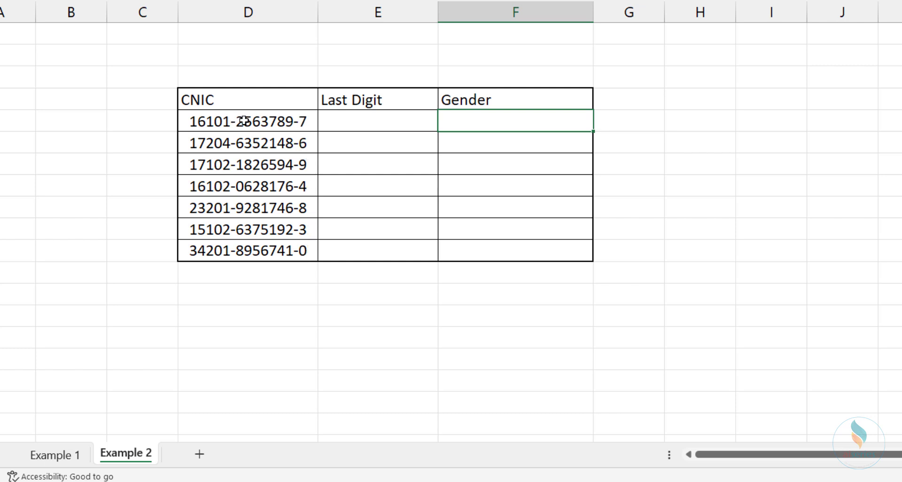
{"action": "left_click", "coordinate": [372, 123]}
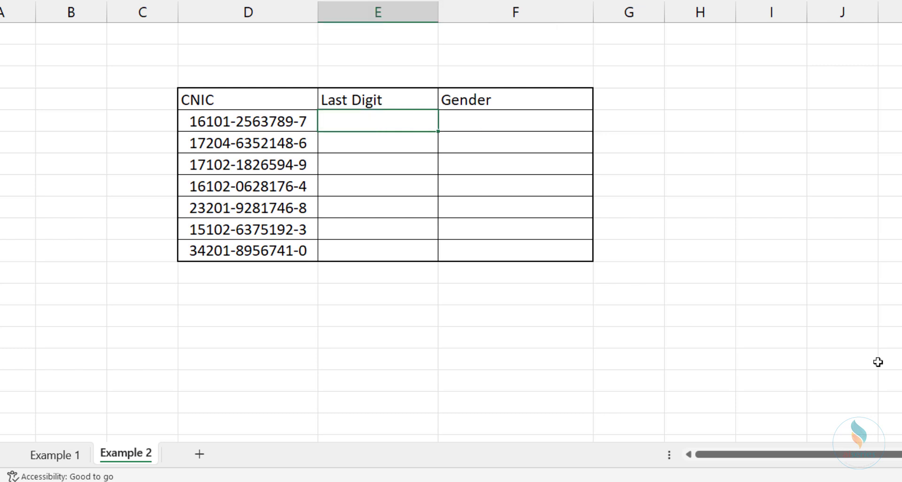
{"action": "type", "text": "=right"}
{"action": "key", "text": "Tab"}
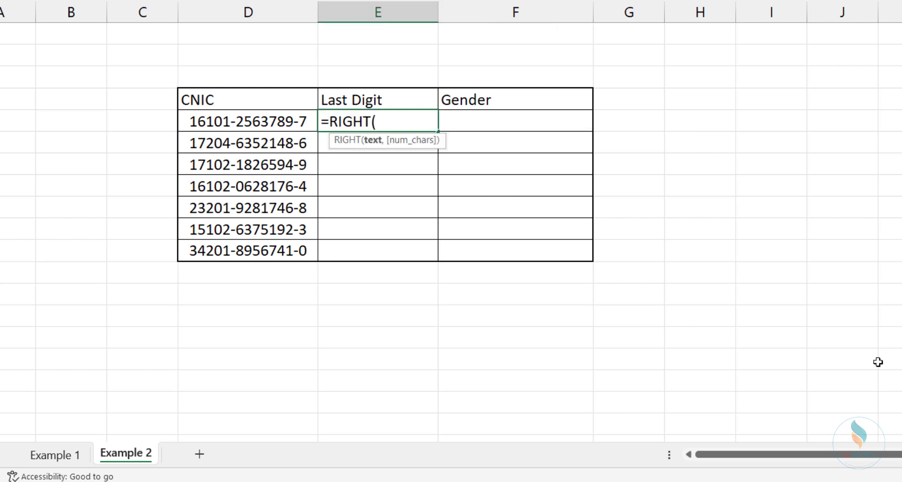
{"action": "left_click", "coordinate": [277, 121]}
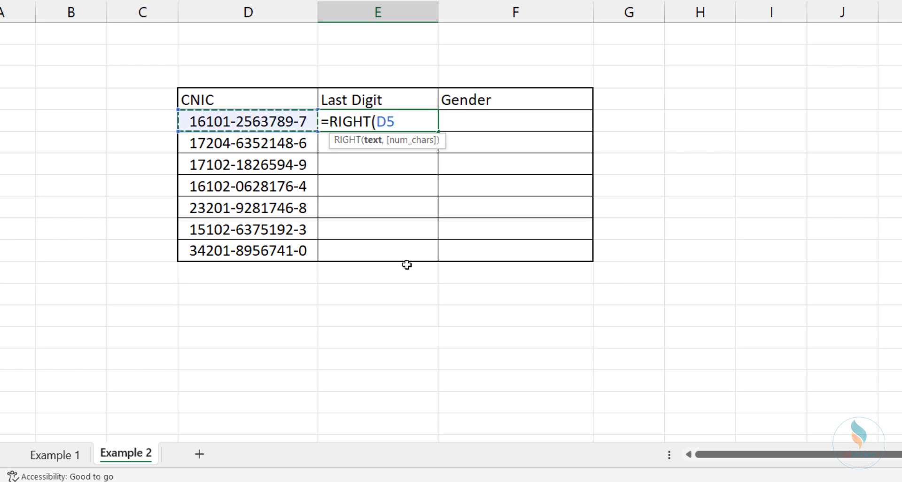
{"action": "key", "text": "Return"}
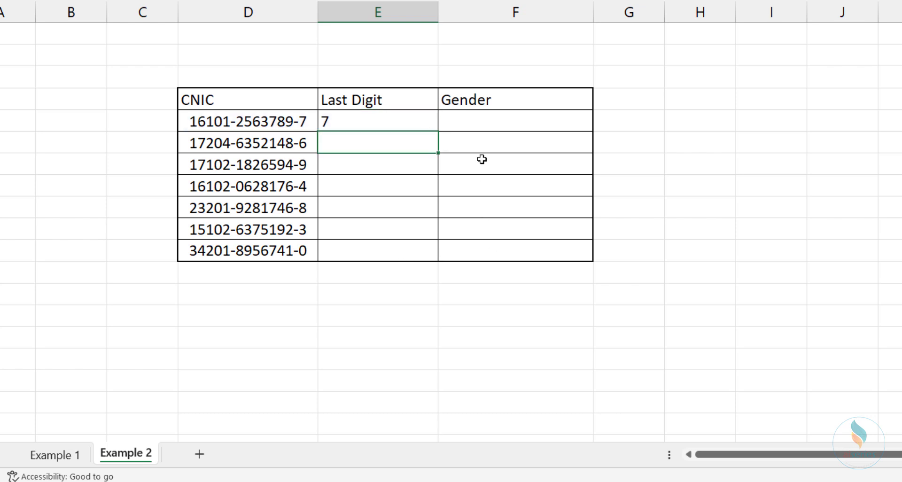
{"action": "left_click", "coordinate": [426, 115]}
{"action": "double_click", "coordinate": [437, 131]}
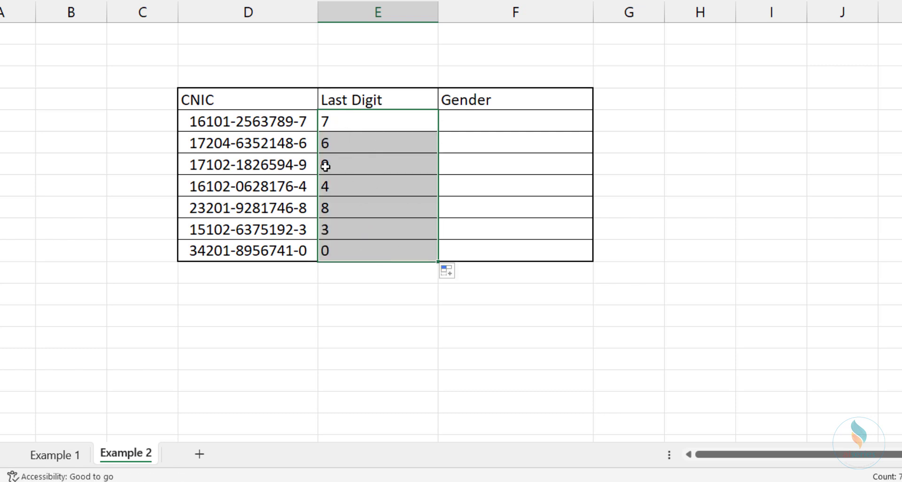
{"action": "left_click", "coordinate": [342, 248]}
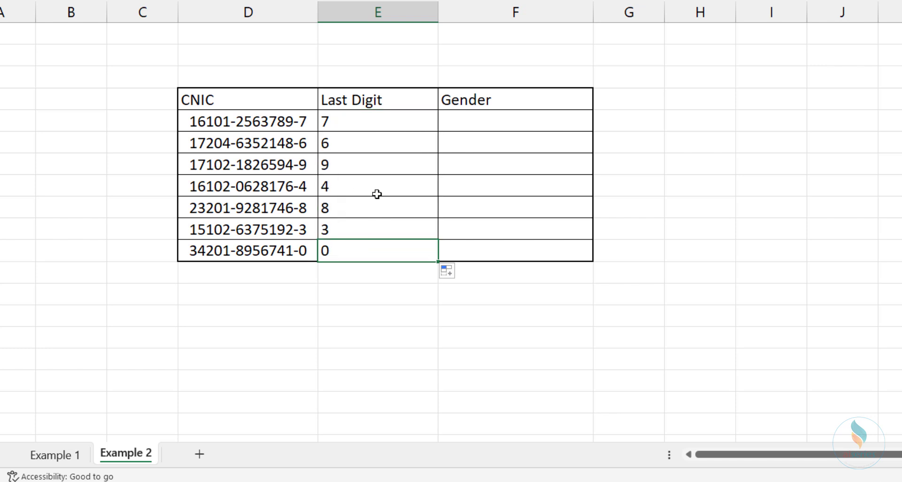
- Append +0 to E5's RIGHT formula to convert its result to a number, and refill the Last Digit column down to E11
{"action": "left_click", "coordinate": [382, 119]}
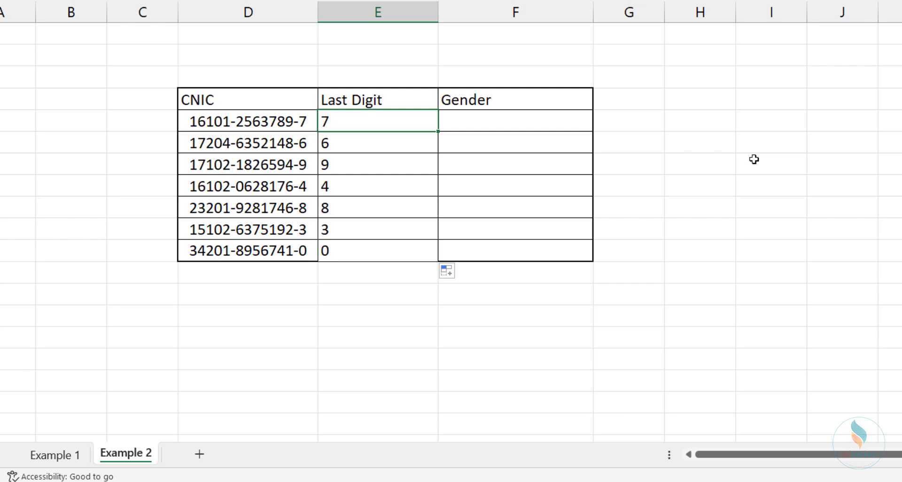
{"action": "key", "text": "F2"}
{"action": "type", "text": "+"}
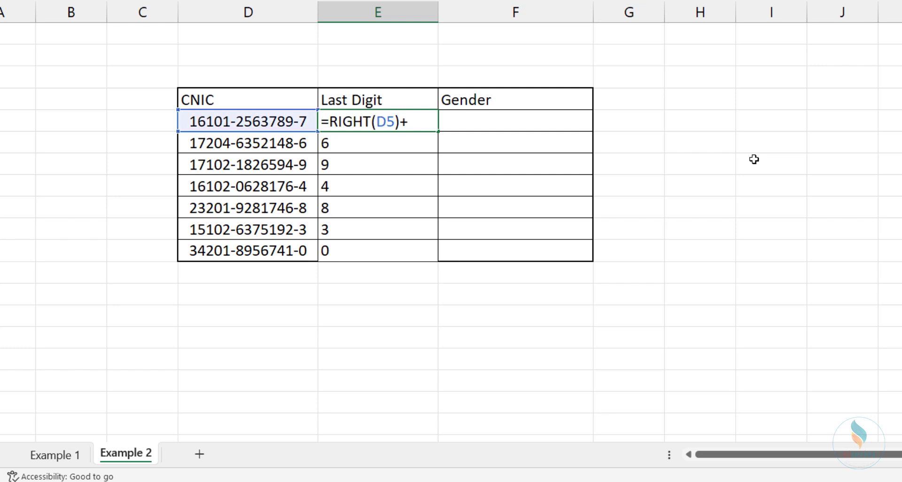
{"action": "type", "text": "0"}
{"action": "key", "text": "Return"}
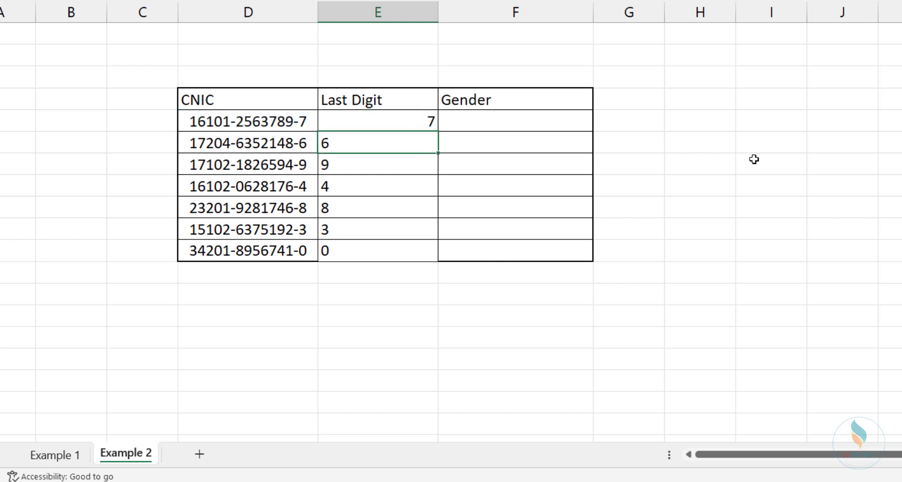
{"action": "left_click", "coordinate": [410, 124]}
{"action": "left_click_drag", "start_coordinate": [437, 133], "coordinate": [436, 262]}
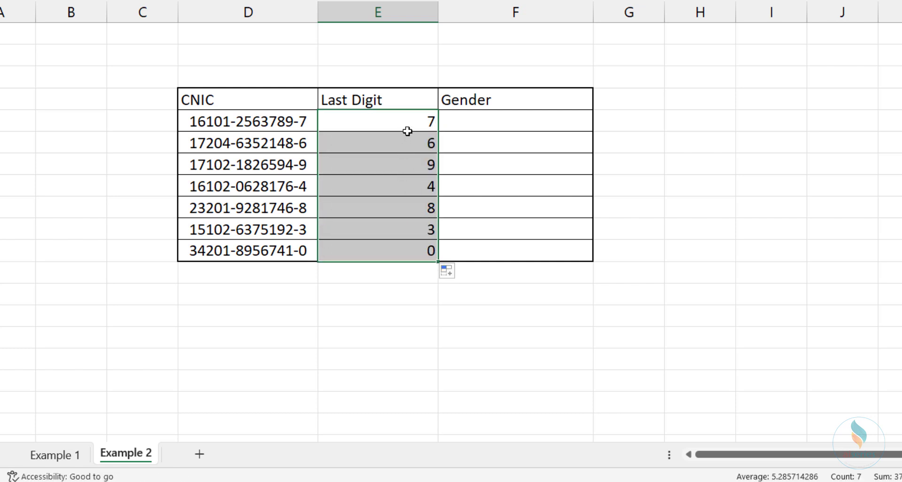
{"action": "left_click_drag", "start_coordinate": [409, 126], "coordinate": [408, 247]}
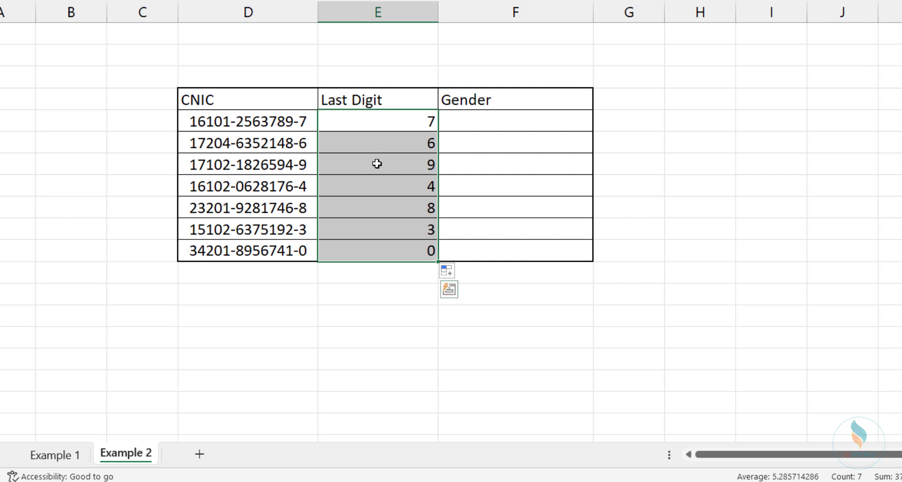
- Enter =MOD(E5,2) in F5 to get the last digit's remainder, and fill the formula down to F11
{"action": "key", "text": "Right"}
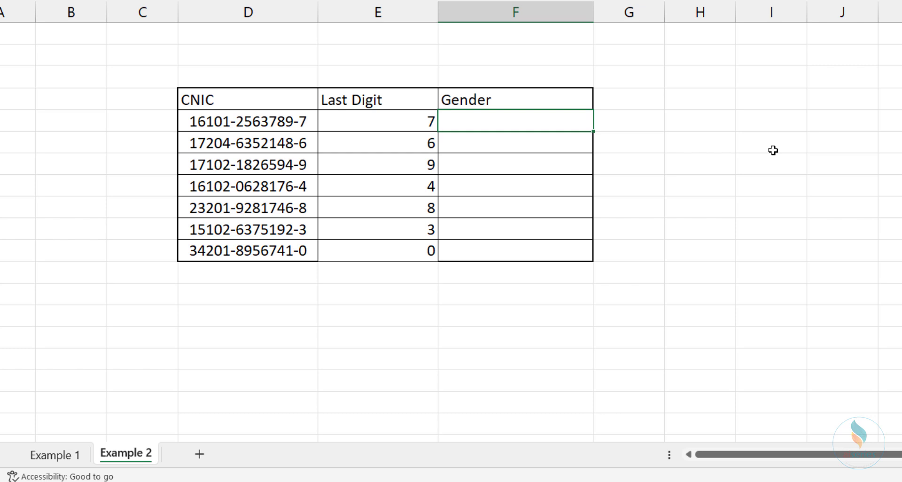
{"action": "type", "text": "mod"}
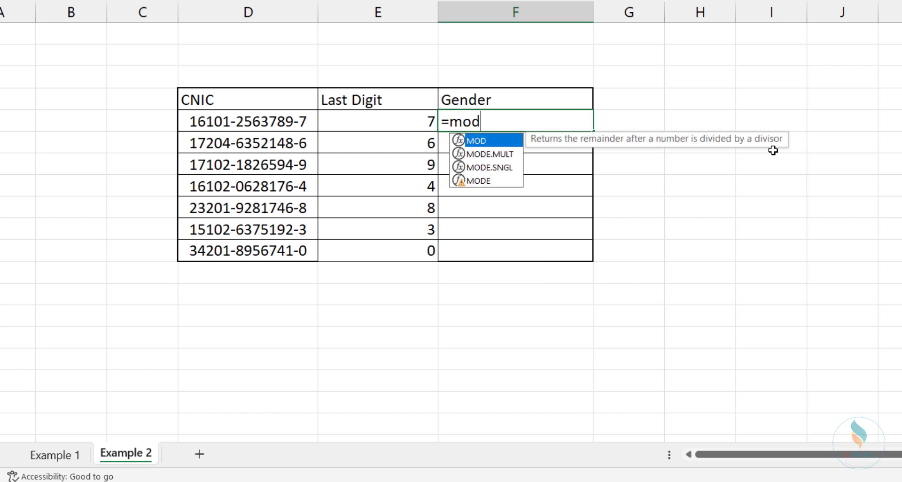
{"action": "key", "text": "Tab"}
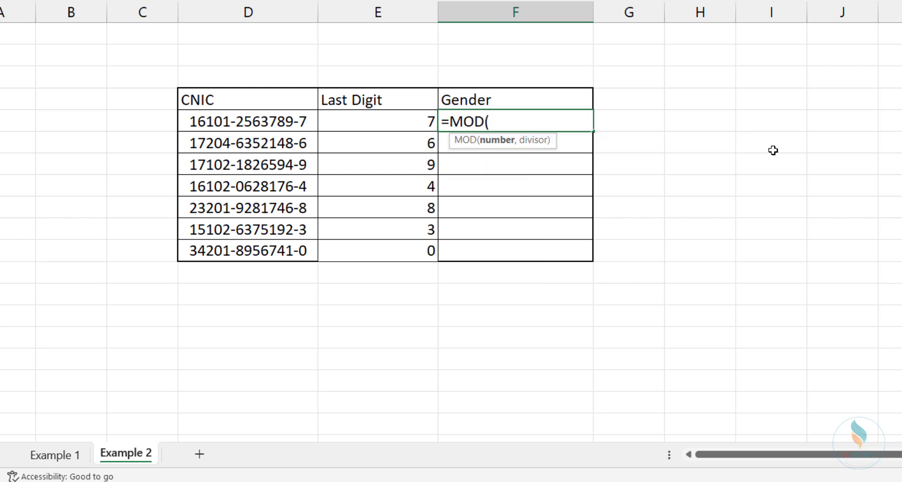
{"action": "left_click", "coordinate": [385, 116]}
{"action": "type", "text": ",2"}
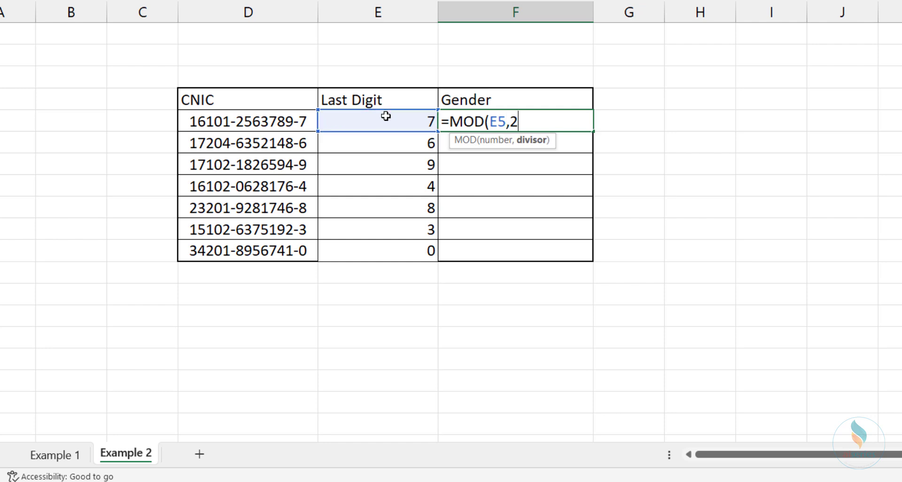
{"action": "key", "text": "Return"}
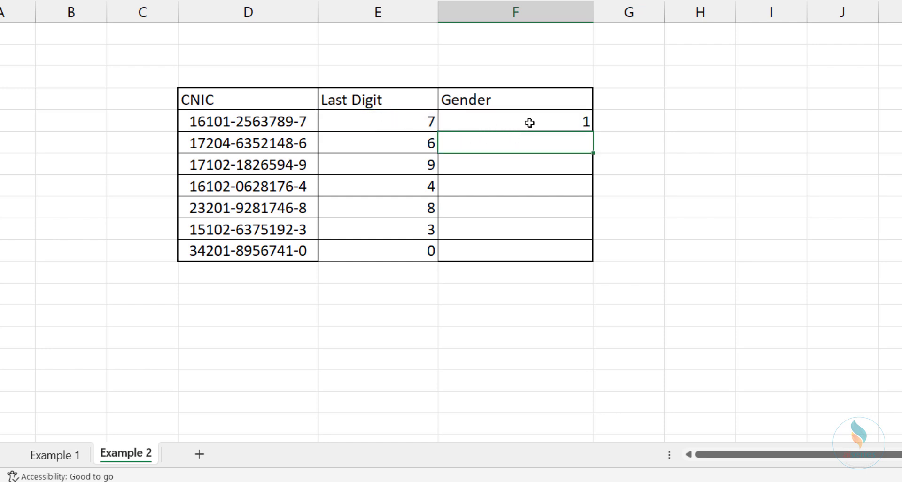
{"action": "left_click", "coordinate": [582, 124]}
{"action": "left_click_drag", "start_coordinate": [593, 131], "coordinate": [585, 258]}
{"action": "left_click", "coordinate": [570, 145]}
{"action": "left_click", "coordinate": [570, 170]}
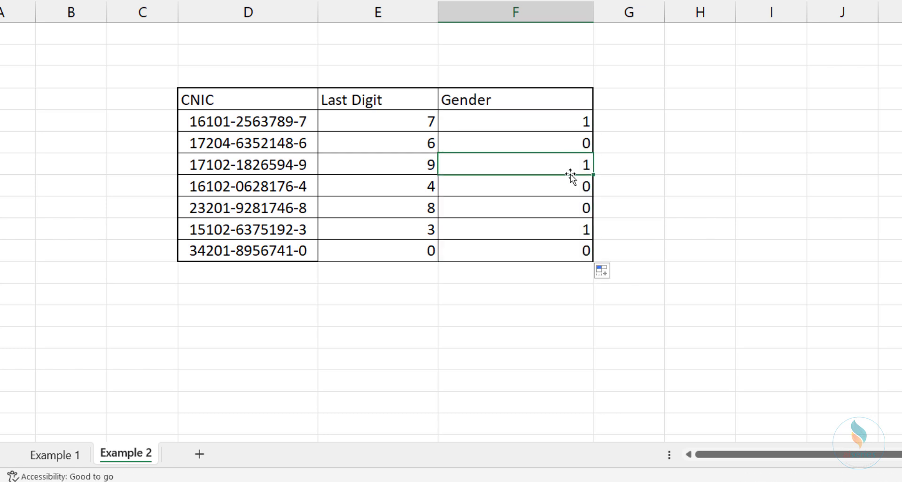
- Enter =IF(F5=1,"Male","Female") in G5 to turn the remainder into a gender, and fill the formula down to G11
{"action": "left_click", "coordinate": [632, 120]}
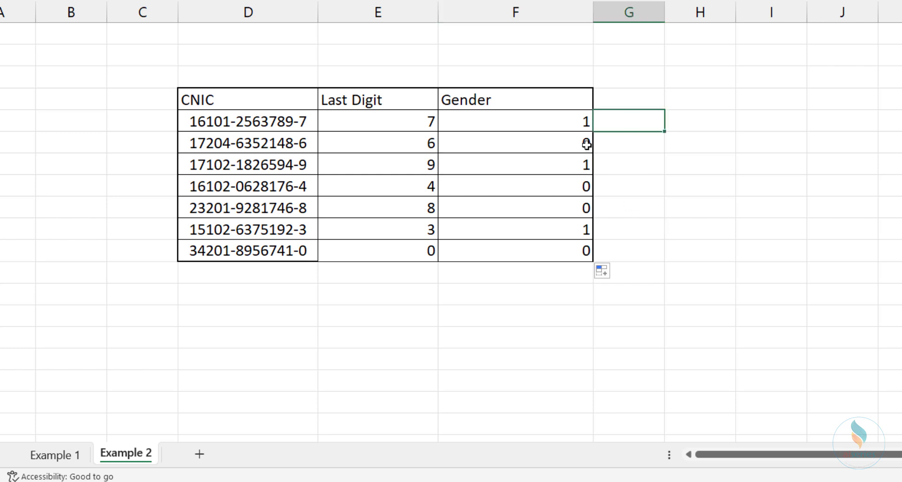
{"action": "type", "text": "=if"}
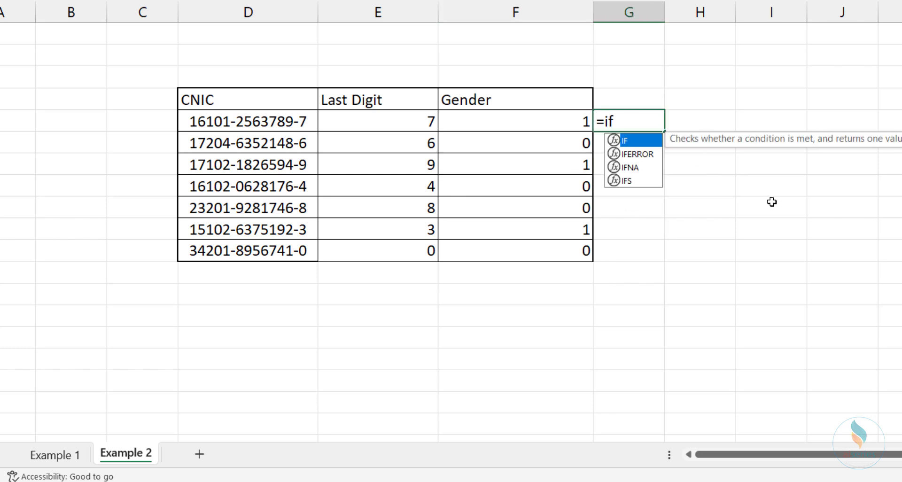
{"action": "key", "text": "Tab"}
{"action": "left_click", "coordinate": [561, 121]}
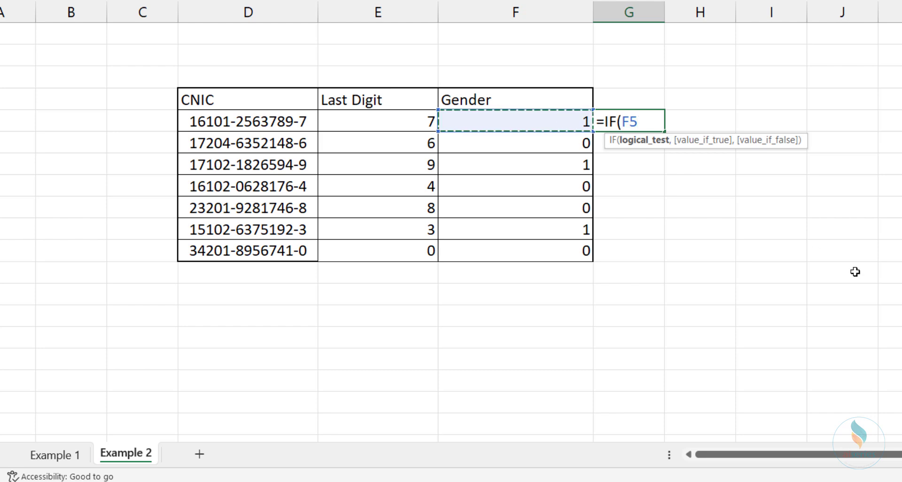
{"action": "type", "text": "=1,"}
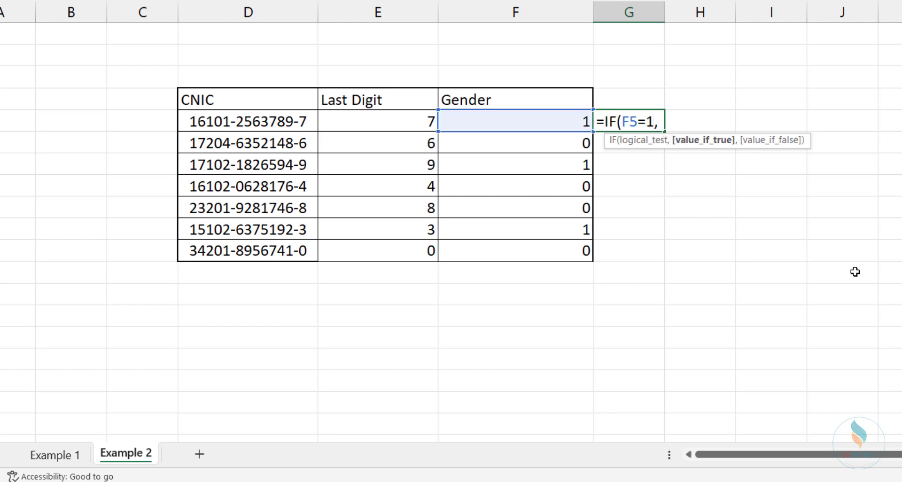
{"action": "type", "text": "\"Male\","}
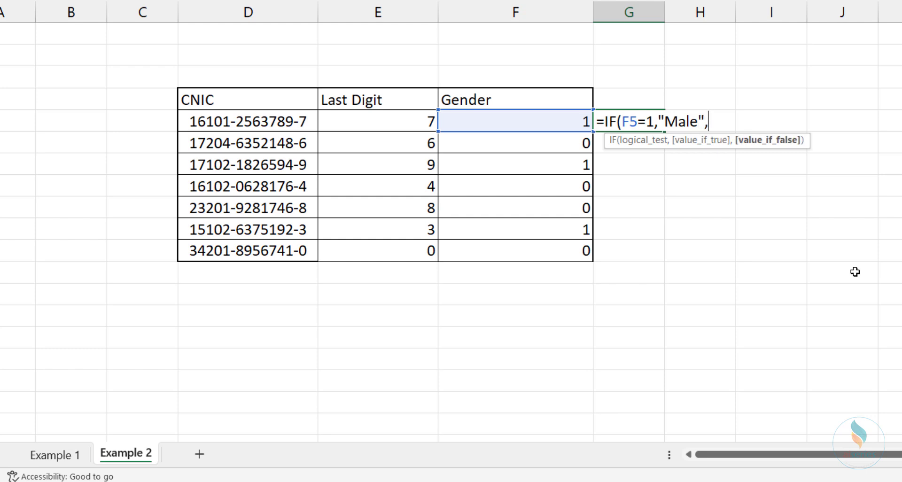
{"action": "type", "text": "\"Female\""}
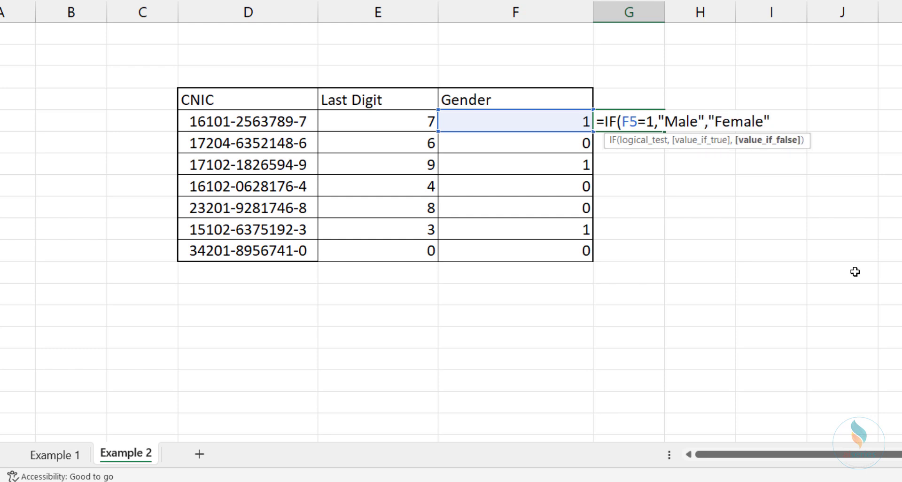
{"action": "key", "text": "Return"}
{"action": "left_click", "coordinate": [645, 122]}
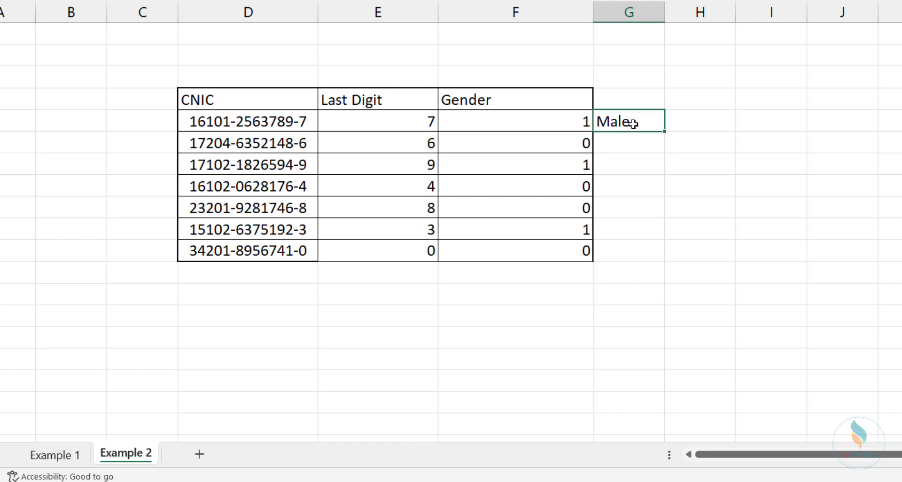
{"action": "left_click_drag", "start_coordinate": [659, 131], "coordinate": [661, 266]}
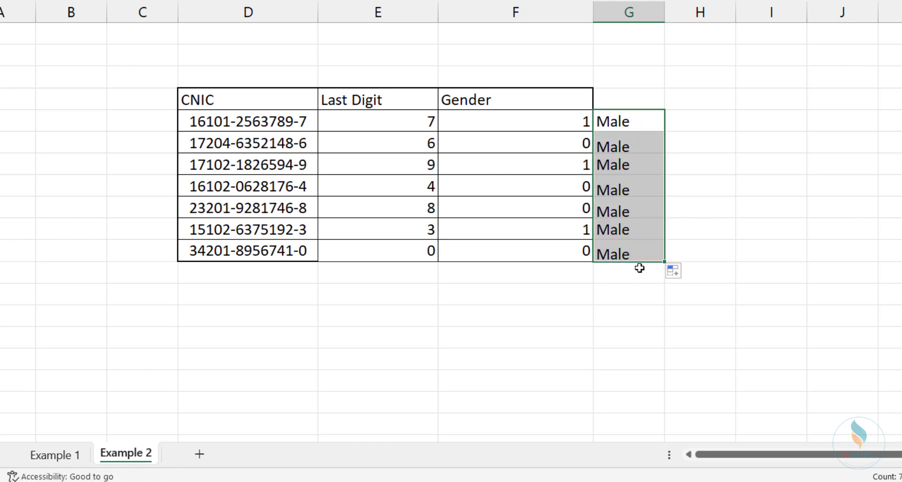
{"action": "left_click", "coordinate": [644, 146]}
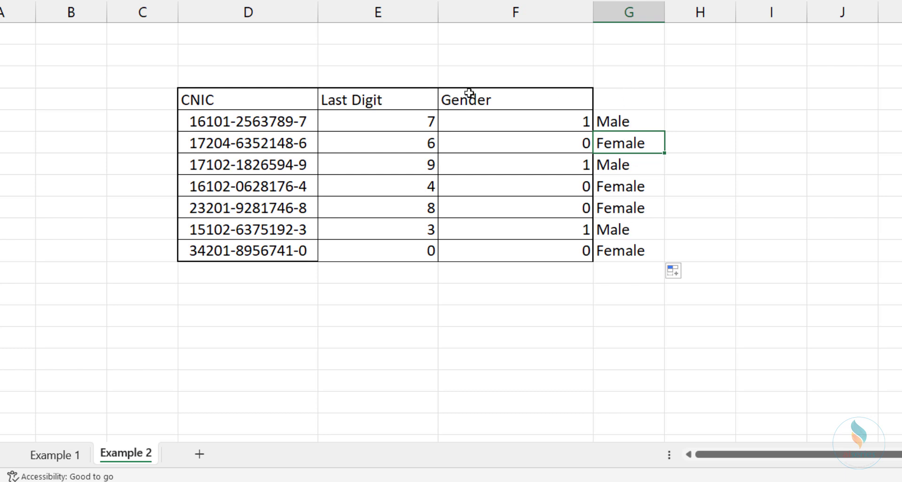
{"action": "left_click_drag", "start_coordinate": [229, 122], "coordinate": [239, 252]}
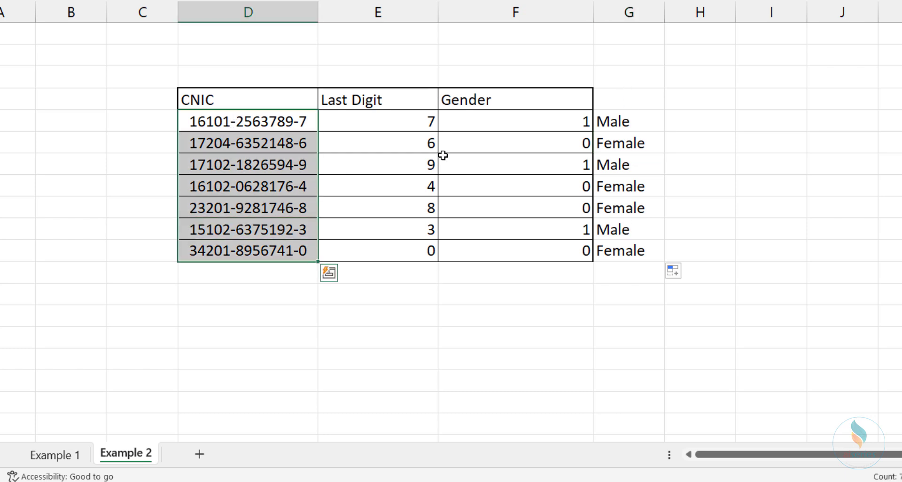
- Replace the formula in F5 with =IF(ISEVEN(E5),"Female","Male"), accepting the proposed closing-parenthesis correction
{"action": "left_click", "coordinate": [547, 124]}
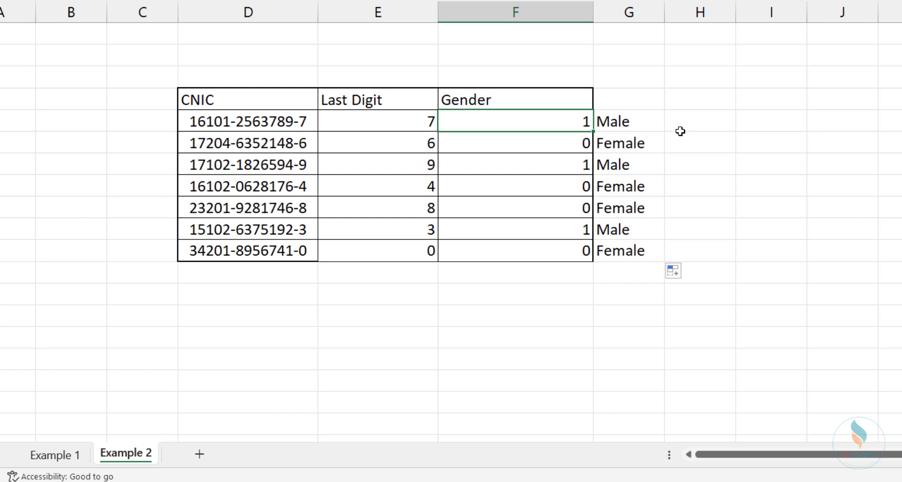
{"action": "type", "text": "=if"}
{"action": "key", "text": "Tab"}
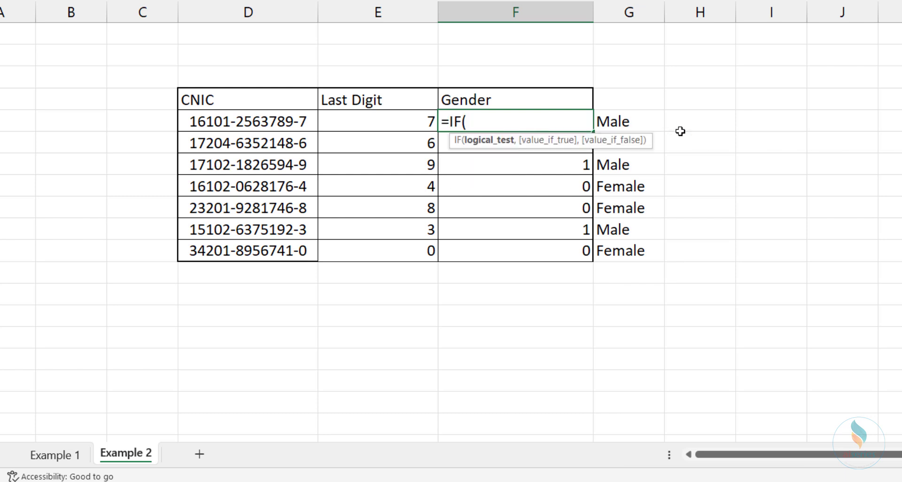
{"action": "type", "text": "iseve"}
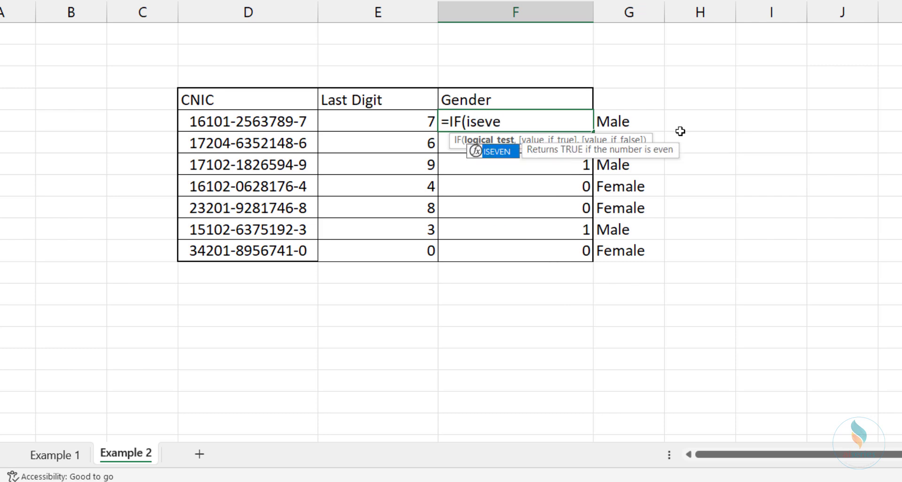
{"action": "key", "text": "Tab"}
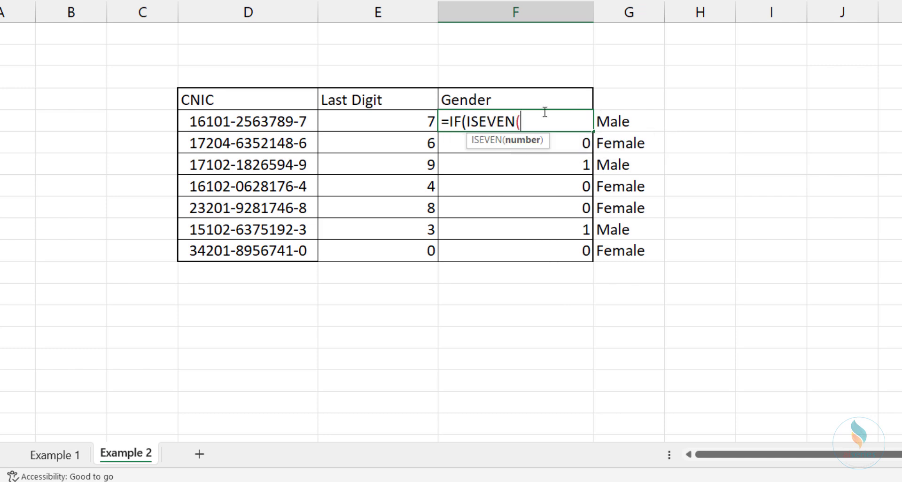
{"action": "left_click", "coordinate": [415, 120]}
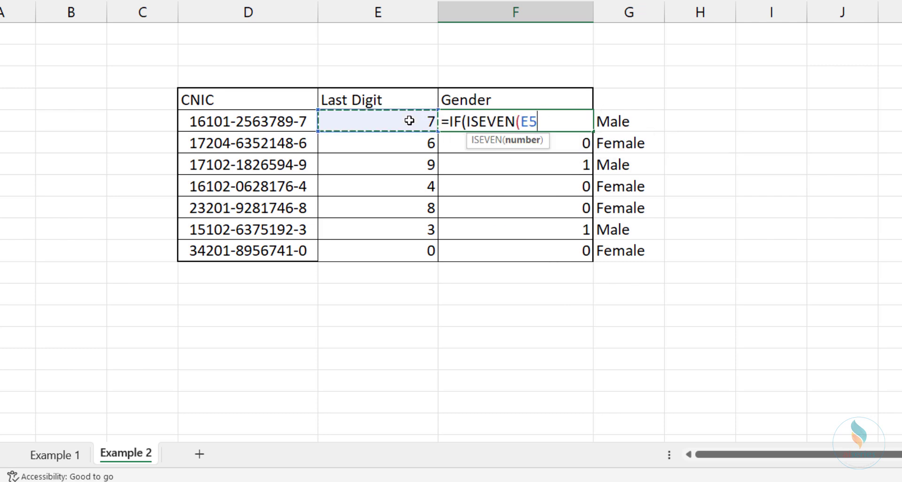
{"action": "type", "text": ")"}
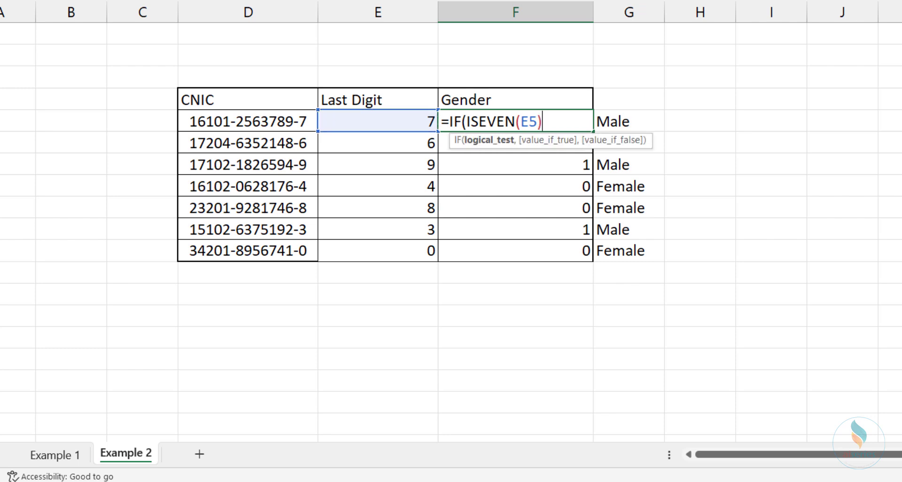
{"action": "type", "text": ",\""}
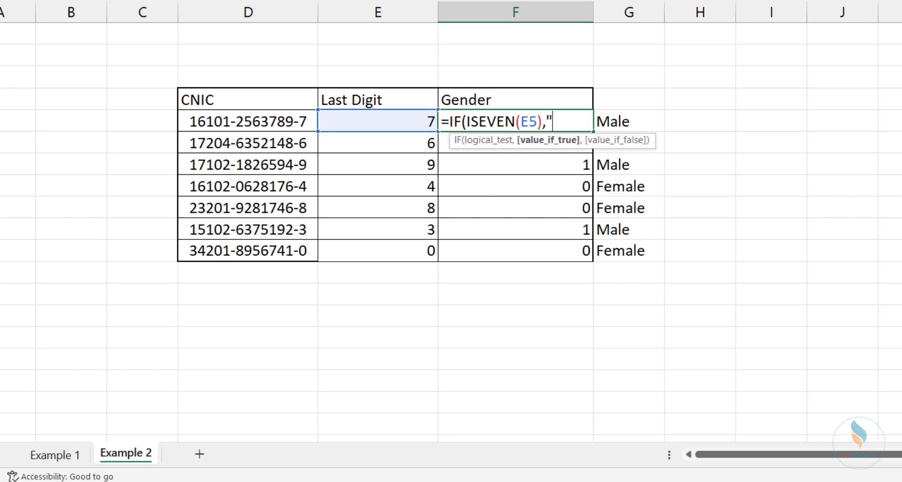
{"action": "type", "text": "Female\""}
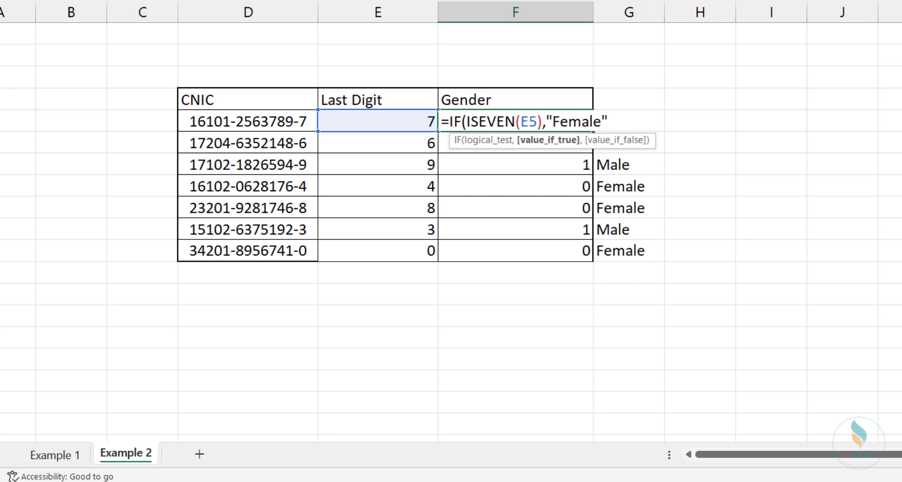
{"action": "type", "text": ",\"M"}
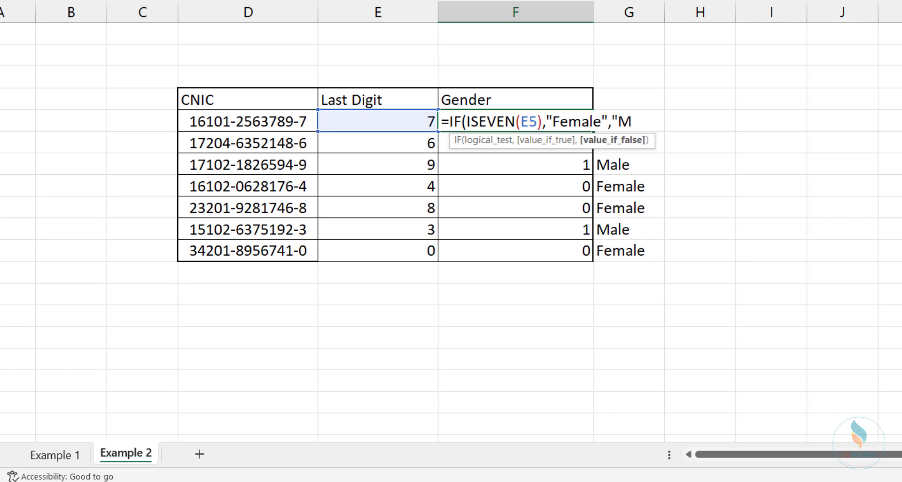
{"action": "type", "text": "ale\""}
{"action": "key", "text": "Return"}
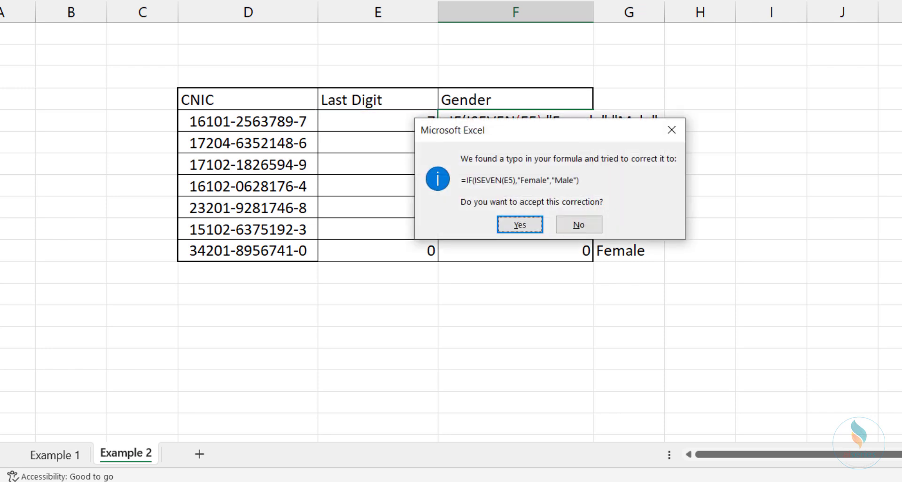
{"action": "key", "text": "Return"}
- Clear the helper gender formulas from G5:G11
{"action": "left_click_drag", "start_coordinate": [630, 121], "coordinate": [628, 249]}
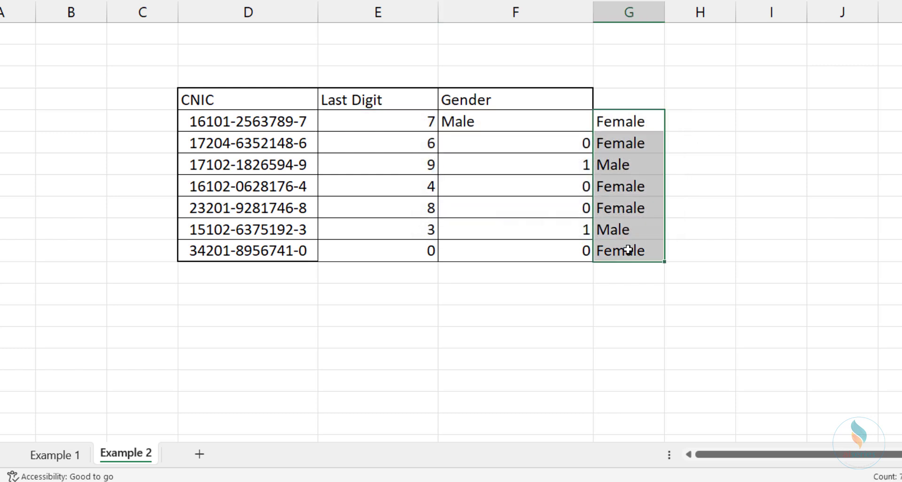
{"action": "left_click", "coordinate": [507, 130]}
{"action": "left_click_drag", "start_coordinate": [610, 122], "coordinate": [620, 232]}
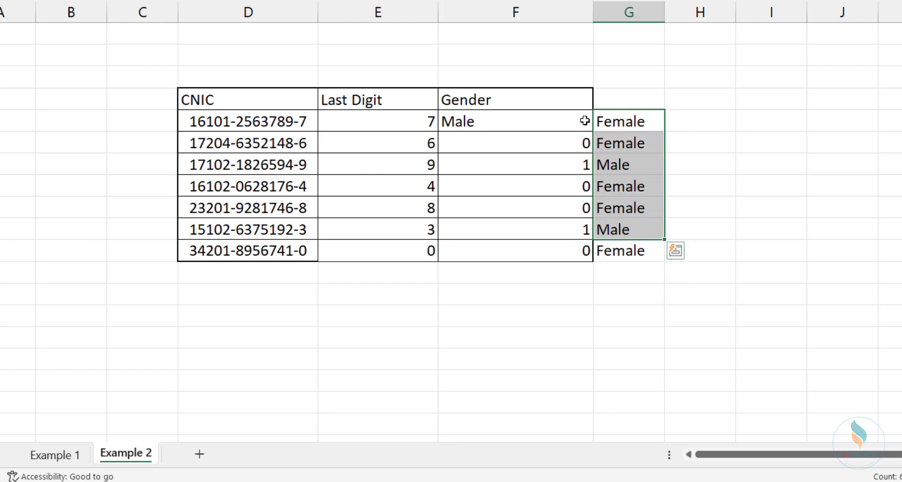
{"action": "left_click", "coordinate": [614, 254], "text": "shift"}
{"action": "key", "text": "Delete"}
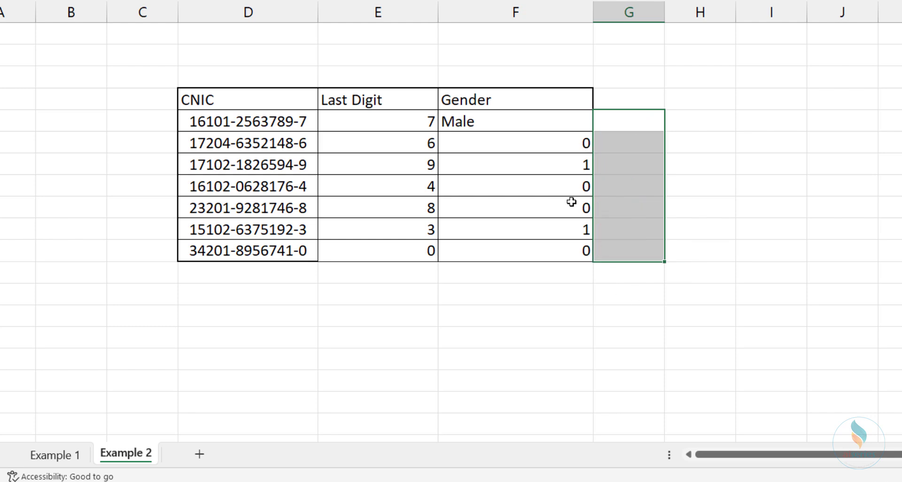
- Fill F5's ISEVEN gender formula down to F11 and inspect the formula in F5
{"action": "left_click", "coordinate": [540, 125]}
{"action": "left_click_drag", "start_coordinate": [592, 134], "coordinate": [593, 256]}
{"action": "left_click", "coordinate": [448, 121]}
{"action": "left_click", "coordinate": [311, 125]}
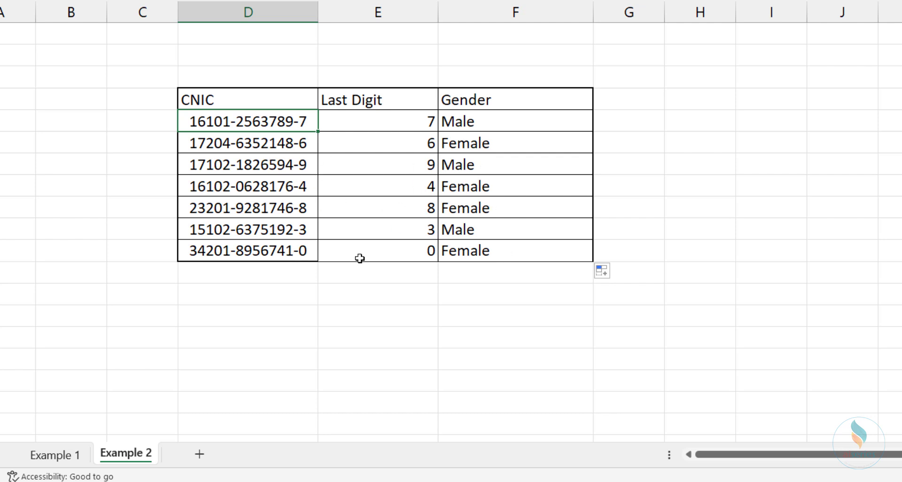
{"action": "left_click", "coordinate": [522, 117]}
{"action": "key", "text": "F2"}
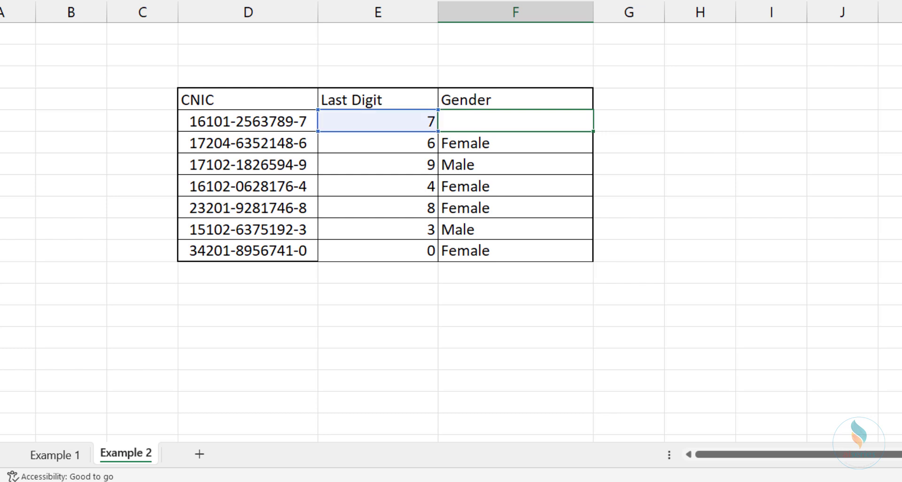
{"action": "left_click", "coordinate": [401, 156]}
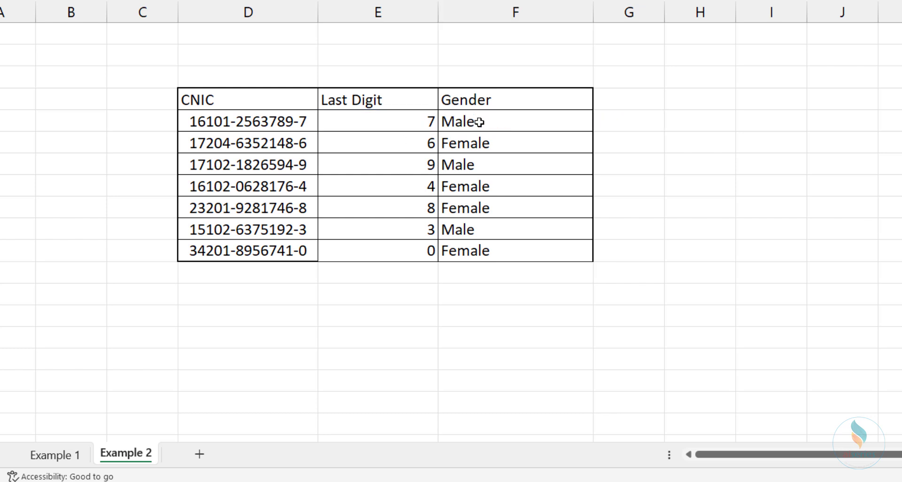
{"action": "left_click_drag", "start_coordinate": [463, 121], "coordinate": [489, 231]}
- Enter =IF(ISODD(E5),"Male","Female") in G5, accepting the proposed formula correction
{"action": "left_click", "coordinate": [621, 121]}
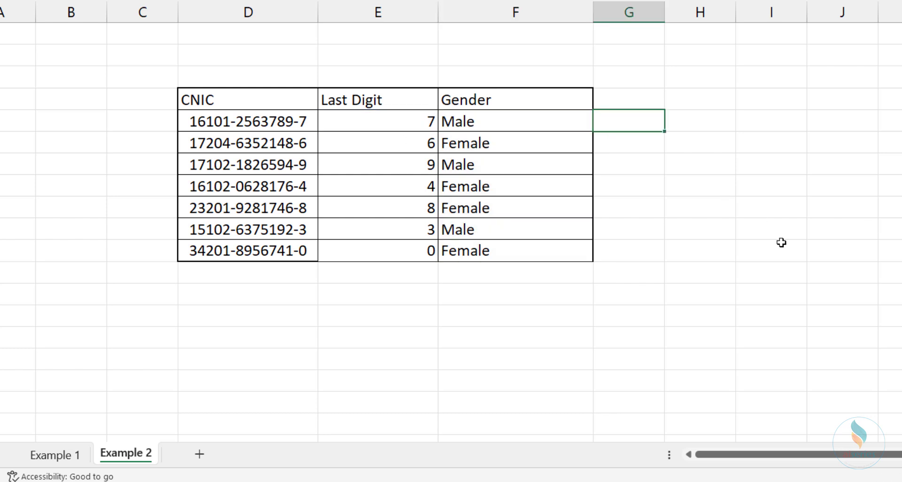
{"action": "type", "text": "=if"}
{"action": "key", "text": "Tab"}
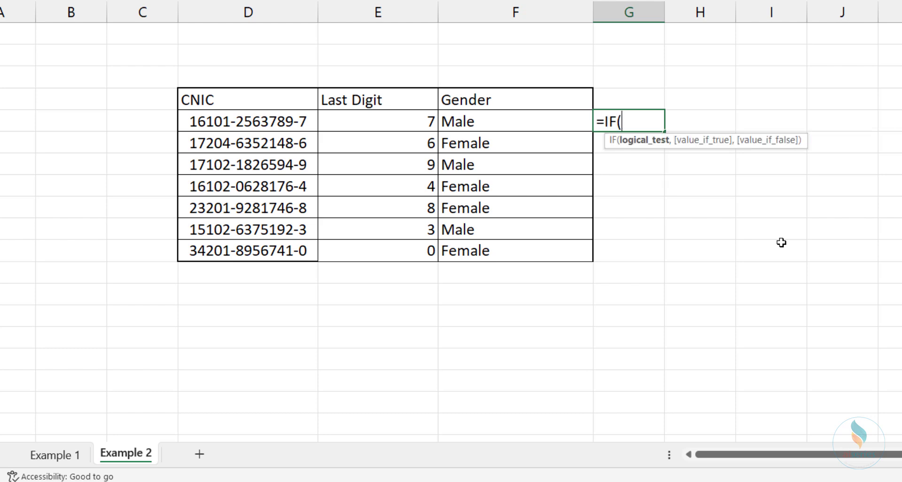
{"action": "type", "text": "is"}
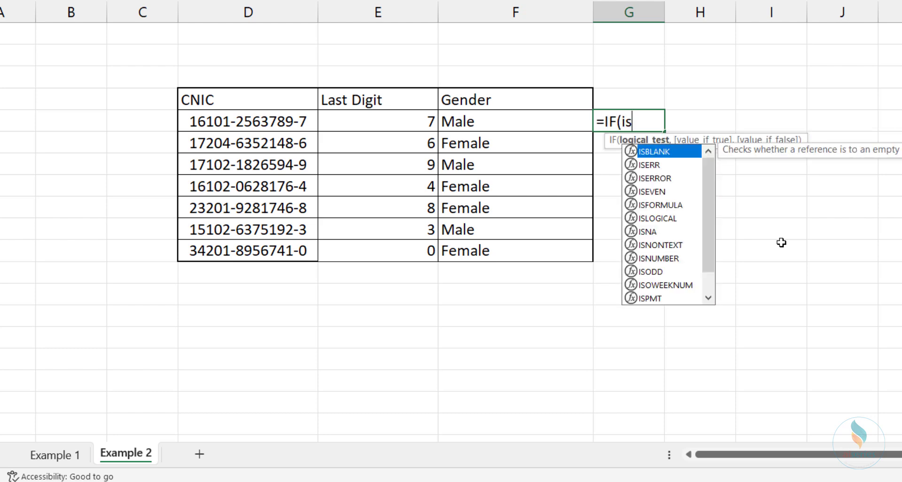
{"action": "type", "text": "od"}
{"action": "key", "text": "Tab"}
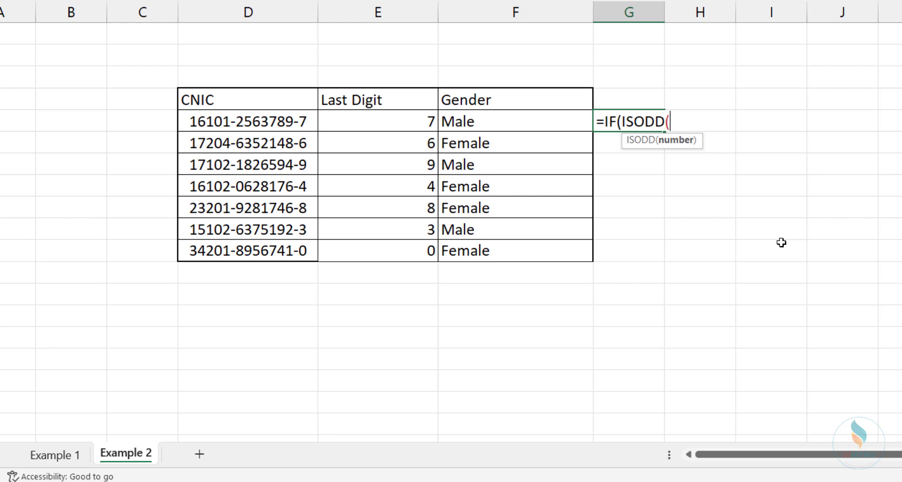
{"action": "left_click", "coordinate": [355, 122]}
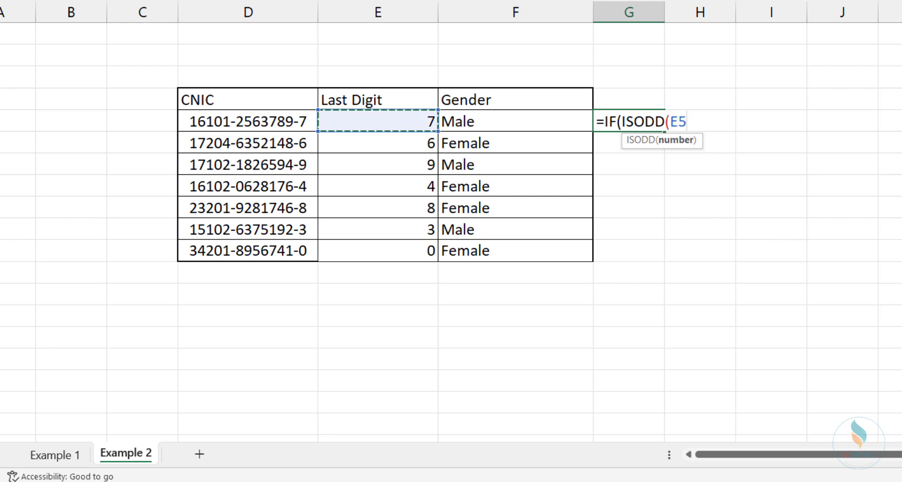
{"action": "type", "text": "),"}
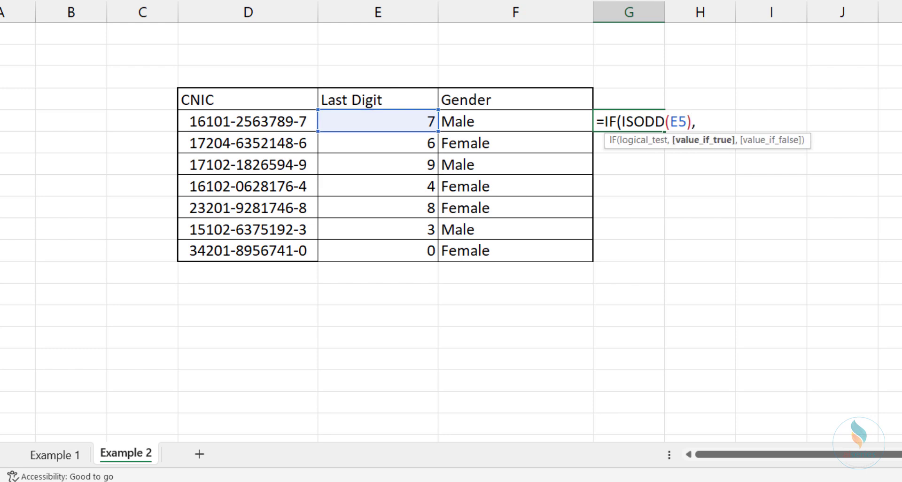
{"action": "type", "text": "\"Male\",Fe"}
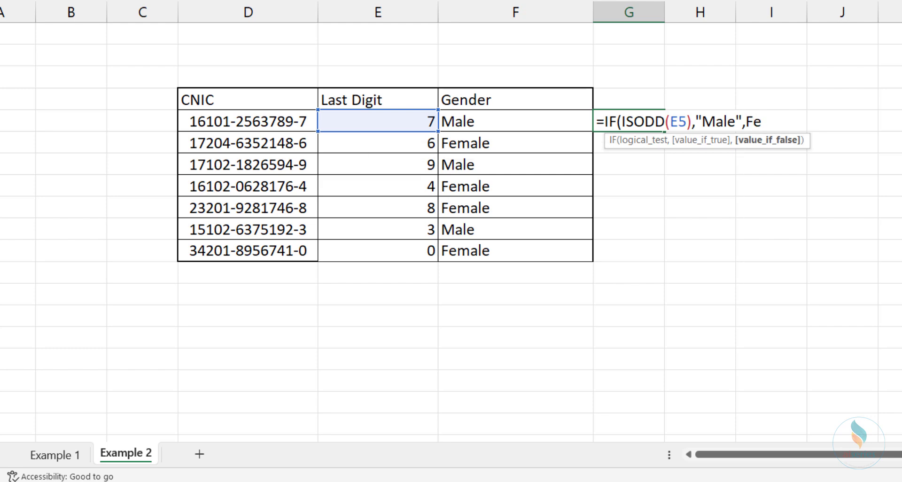
{"action": "type", "text": "male\")"}
{"action": "key", "text": "Return"}
{"action": "key", "text": "Return"}
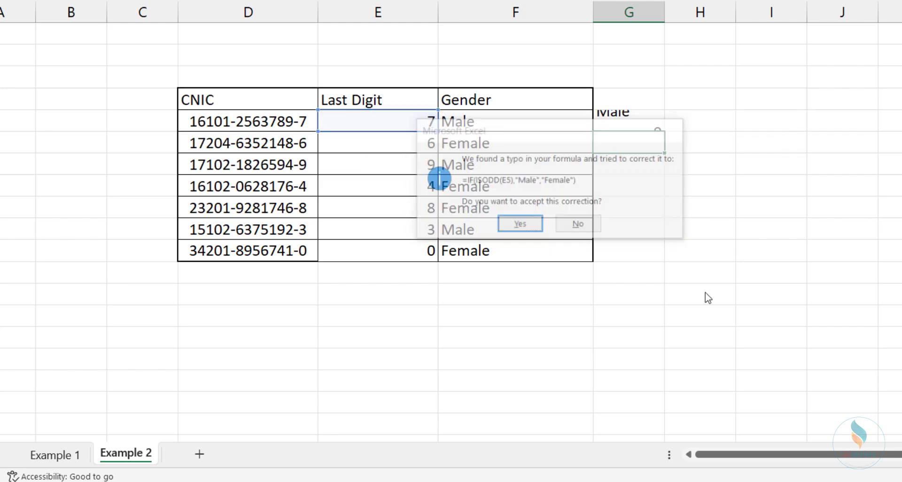
- Fill G5's ISODD gender formula down to G11 and compare its results with the Gender column
{"action": "left_click", "coordinate": [634, 119]}
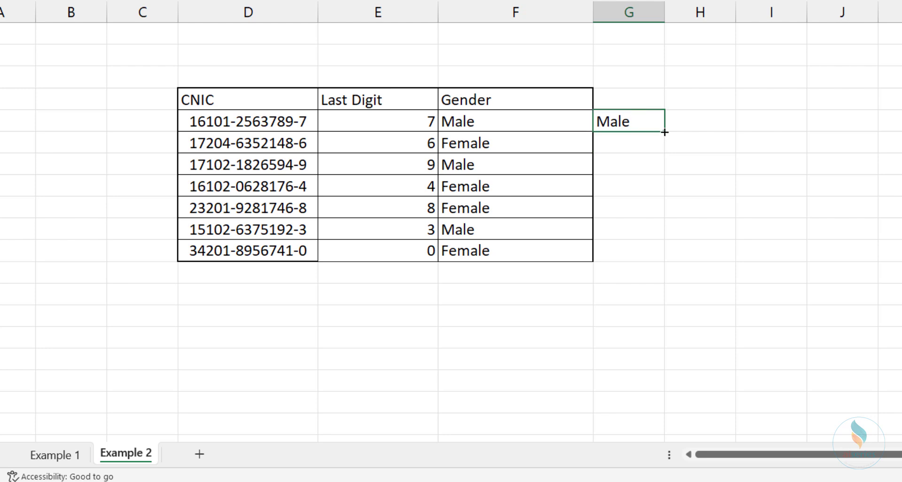
{"action": "left_click_drag", "start_coordinate": [660, 131], "coordinate": [658, 260]}
{"action": "left_click", "coordinate": [488, 123]}
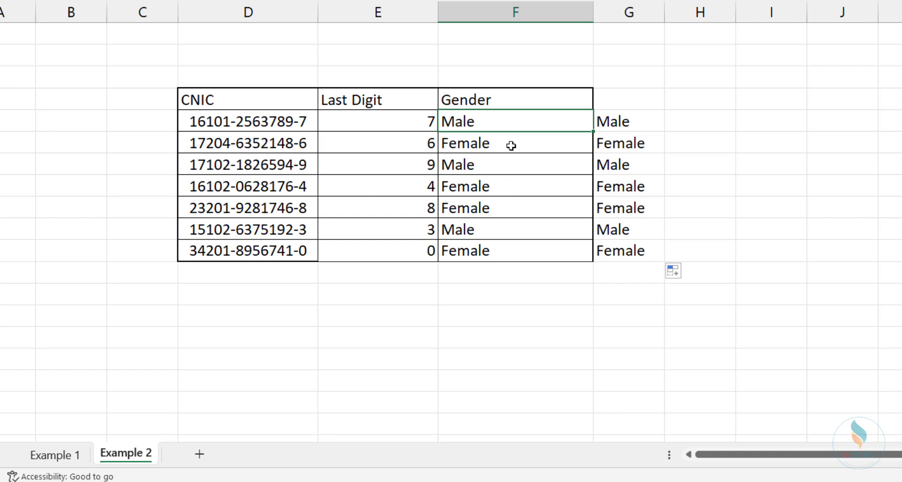
{"action": "left_click_drag", "start_coordinate": [629, 123], "coordinate": [640, 252]}
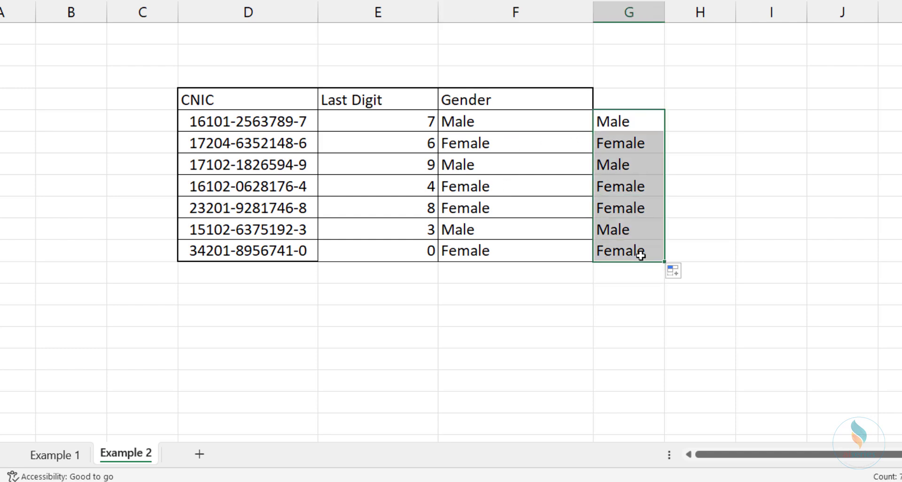
- Examine the Last Digit column, the formula in E5 and how the ISEVEN gender formula in F5 refers to it
{"action": "left_click", "coordinate": [476, 121]}
{"action": "left_click", "coordinate": [383, 9]}
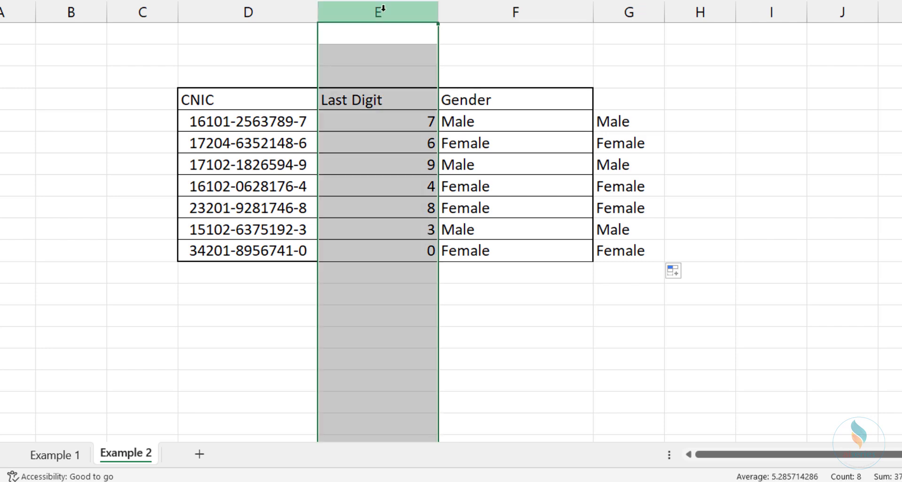
{"action": "left_click", "coordinate": [476, 118]}
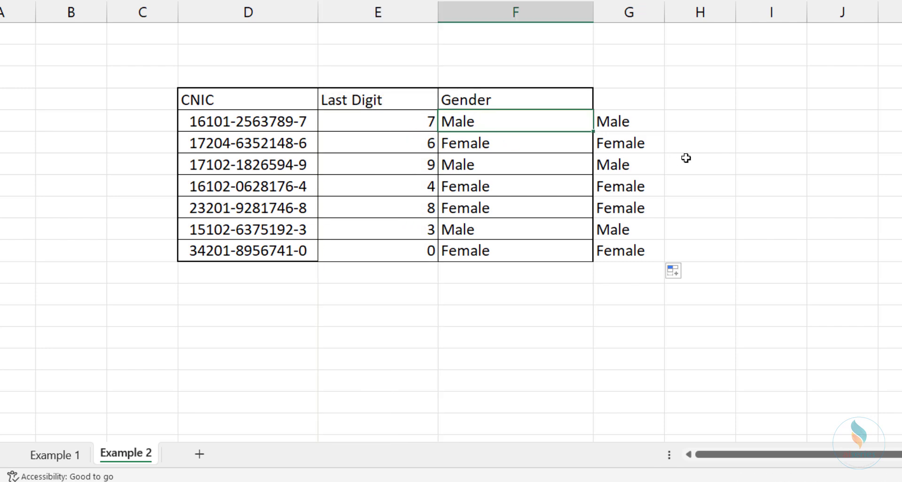
{"action": "key", "text": "F2"}
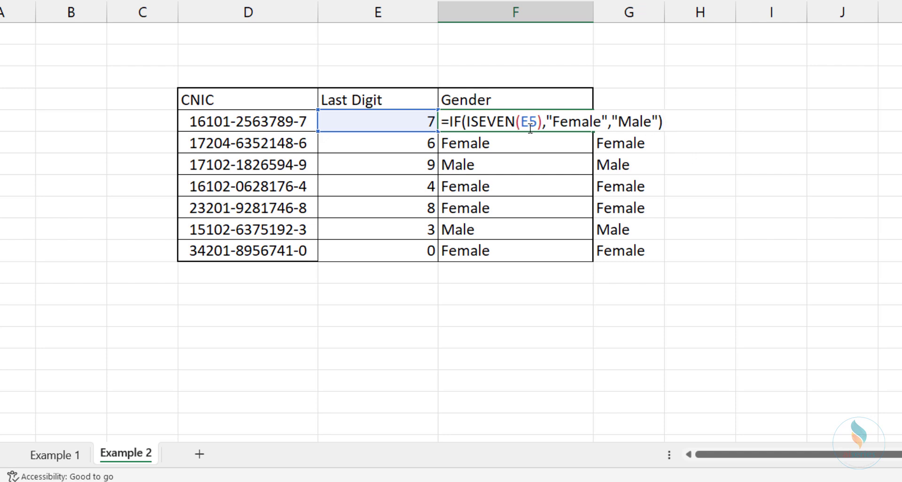
{"action": "key", "text": "Escape"}
{"action": "left_click", "coordinate": [410, 117]}
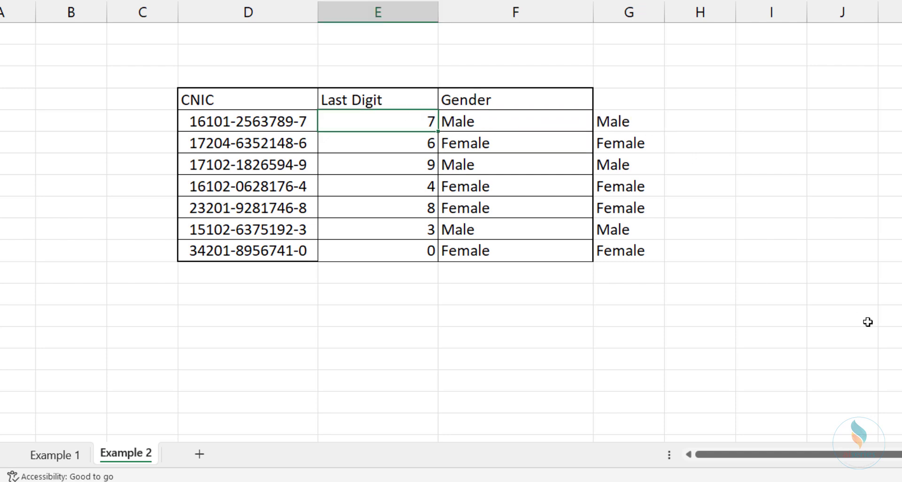
{"action": "key", "text": "F2"}
{"action": "left_click_drag", "start_coordinate": [418, 122], "coordinate": [332, 130]}
{"action": "key", "text": "Escape"}
{"action": "left_click", "coordinate": [471, 118]}
{"action": "key", "text": "F2"}
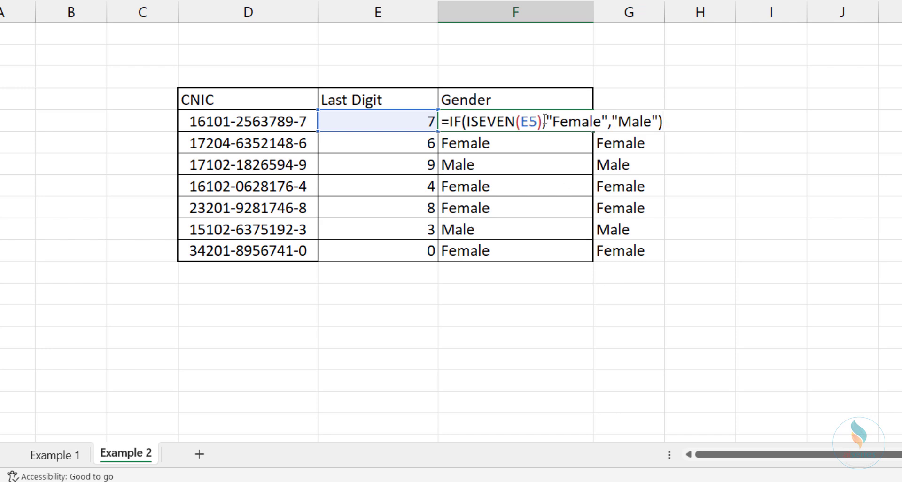
{"action": "key", "text": "Return"}
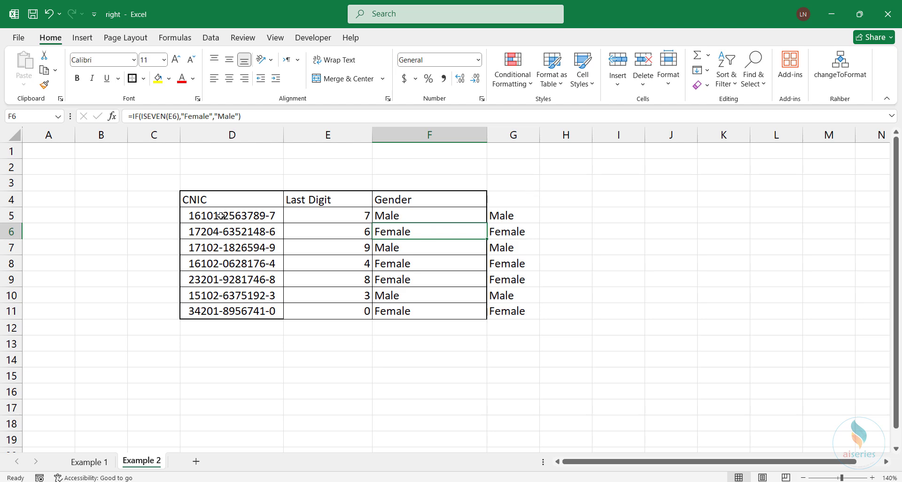
{"action": "left_click_drag", "start_coordinate": [221, 215], "coordinate": [218, 307]}
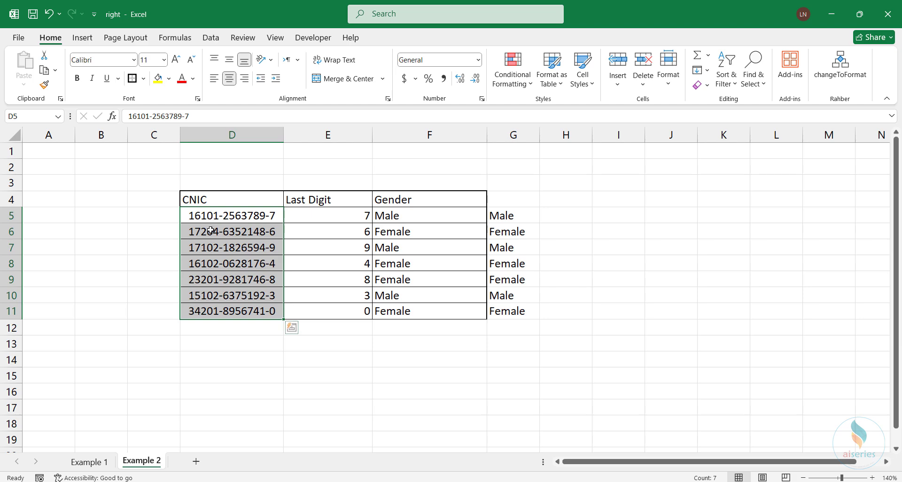
{"action": "left_click", "coordinate": [165, 230]}
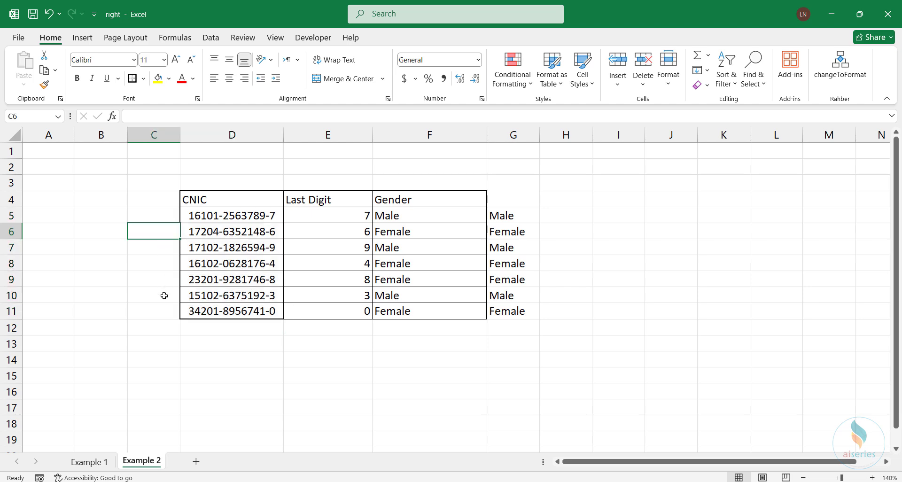